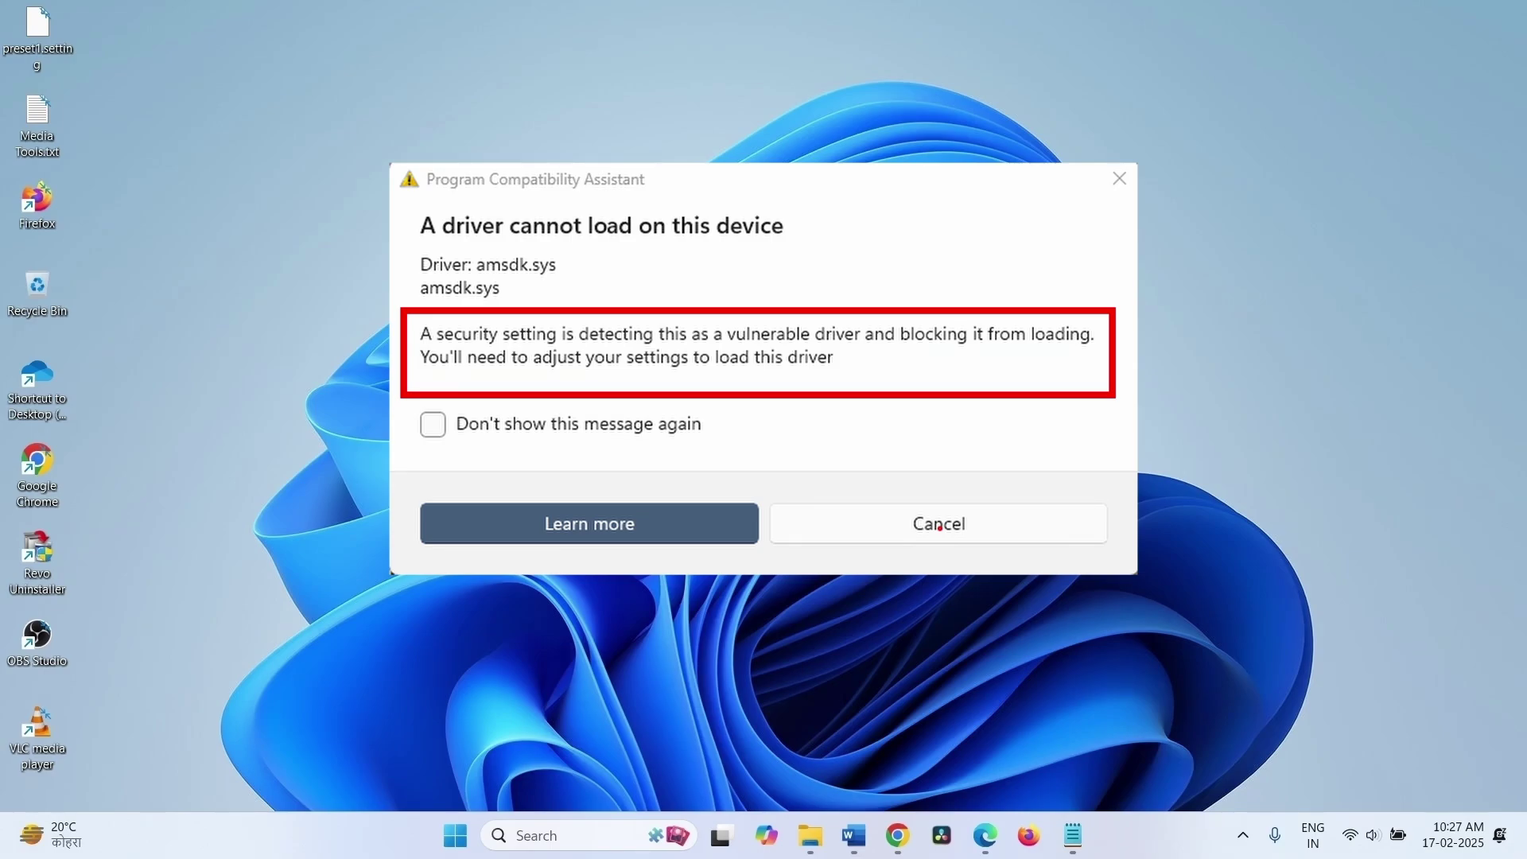
Dismiss the 'A driver cannot load on this device' warning about amsdk.sys.
{"action": "left_click", "coordinate": [939, 525]}
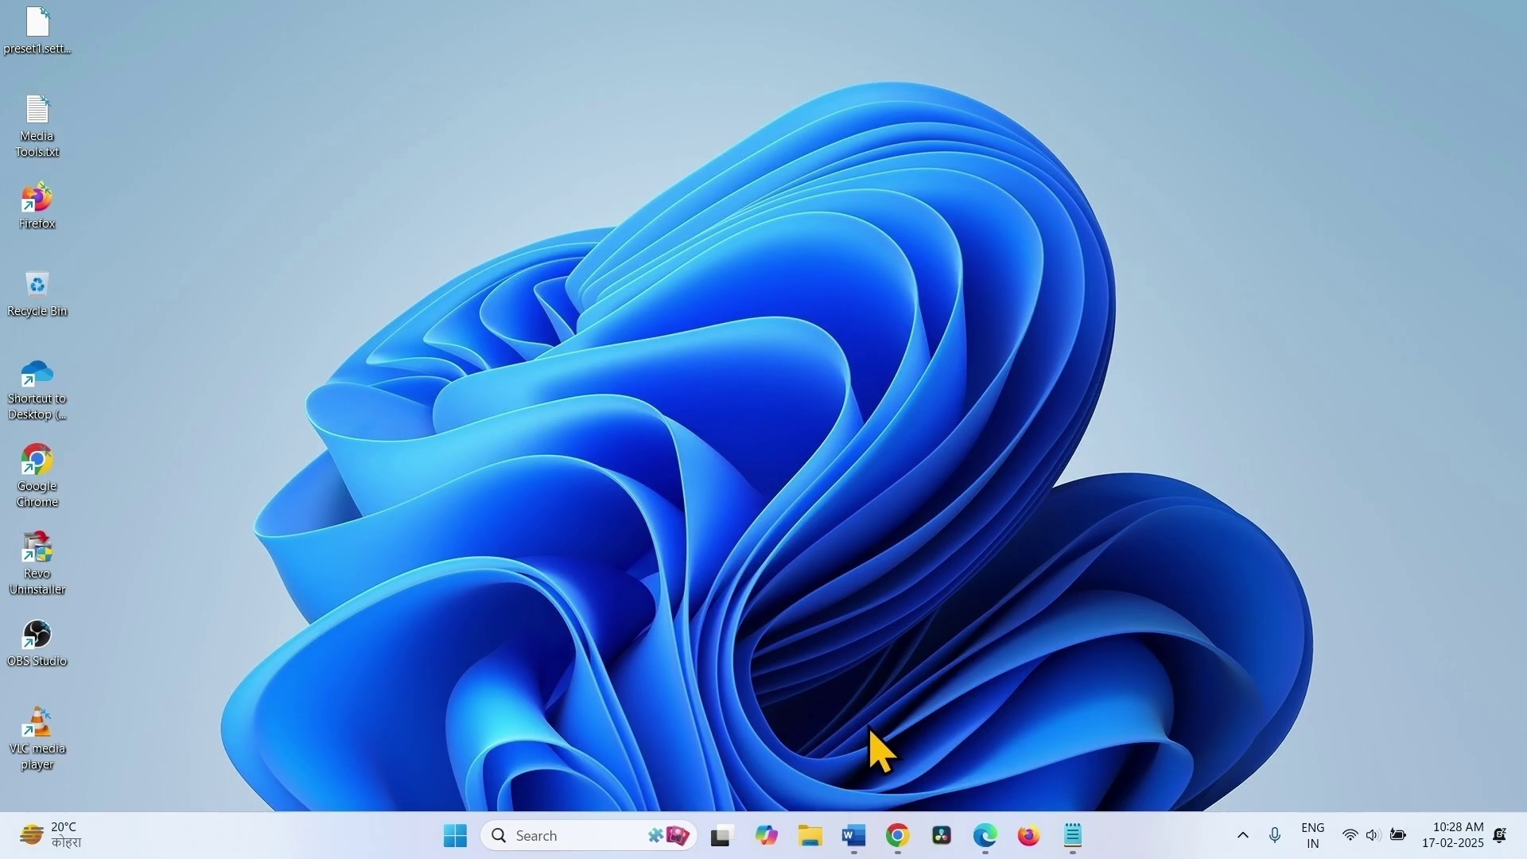
Open File Explorer and browse into the C: drive from This PC.
{"action": "left_click", "coordinate": [811, 836]}
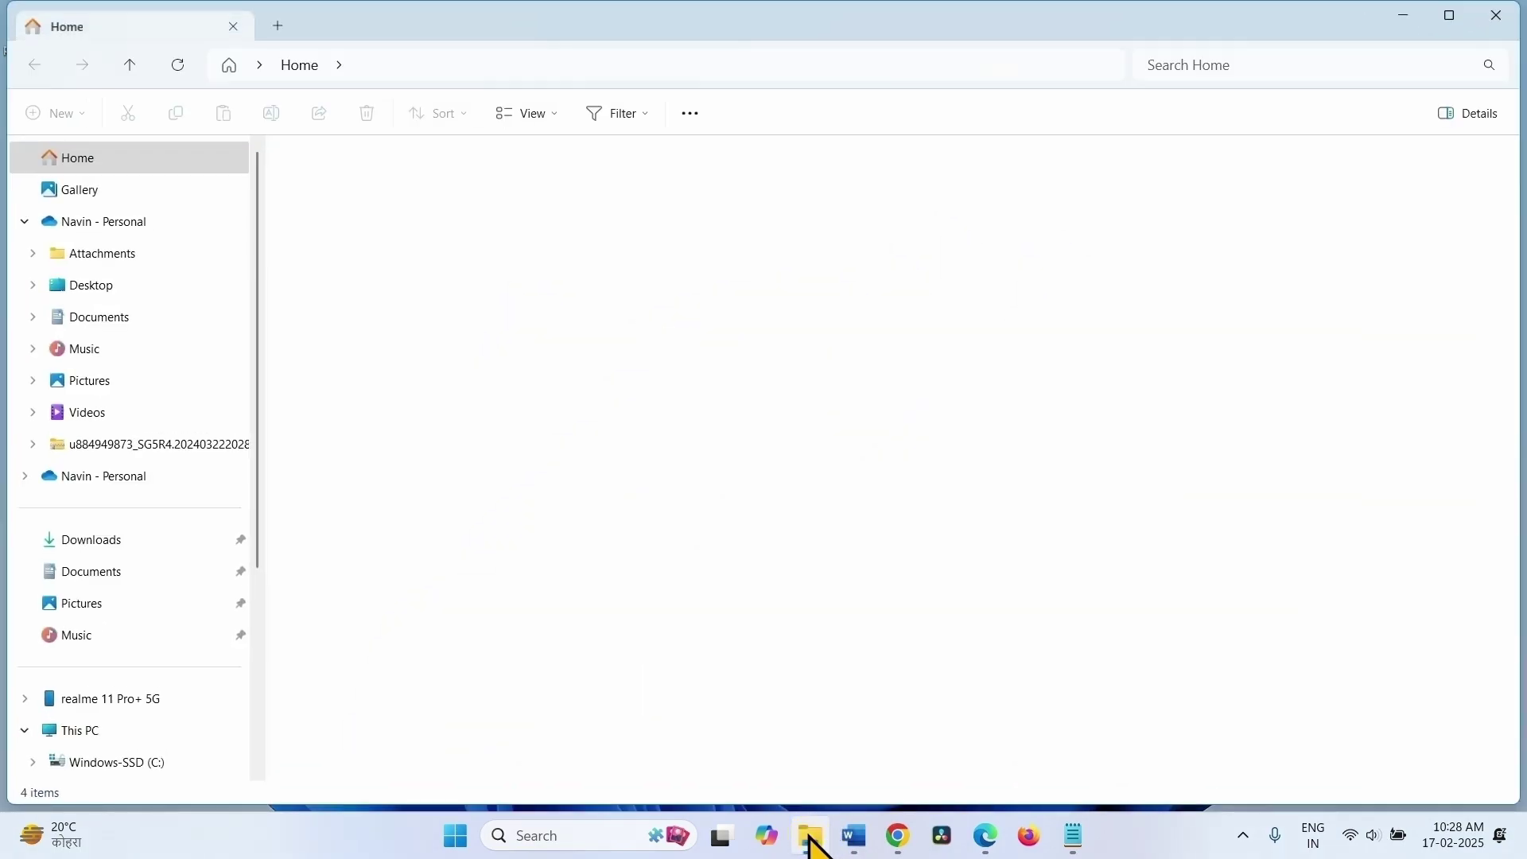
{"action": "left_click", "coordinate": [58, 731]}
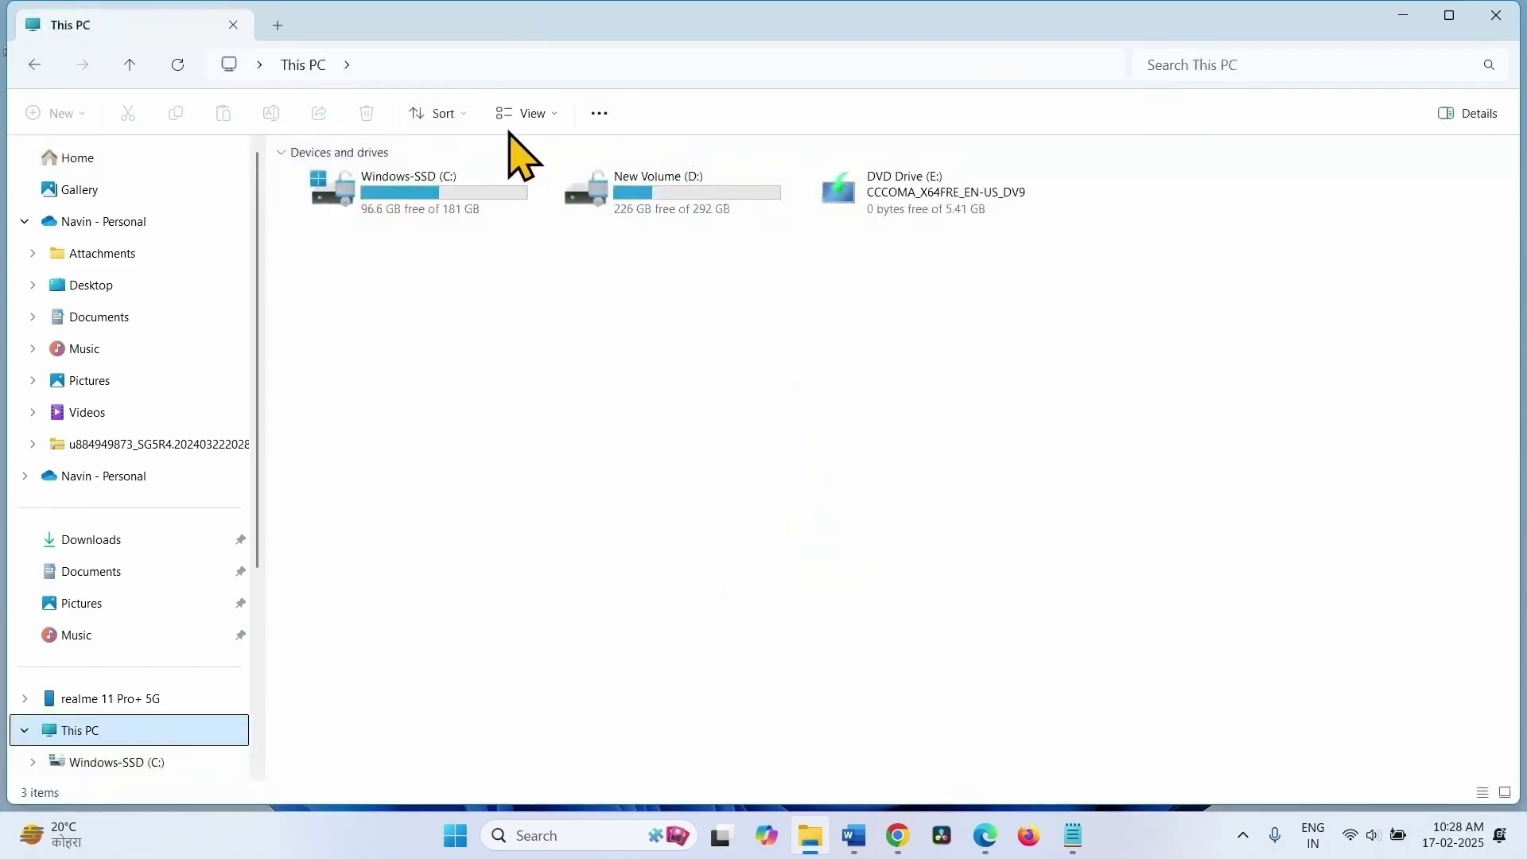
{"action": "mouse_move", "coordinate": [412, 192]}
{"action": "right_click", "coordinate": [407, 208]}
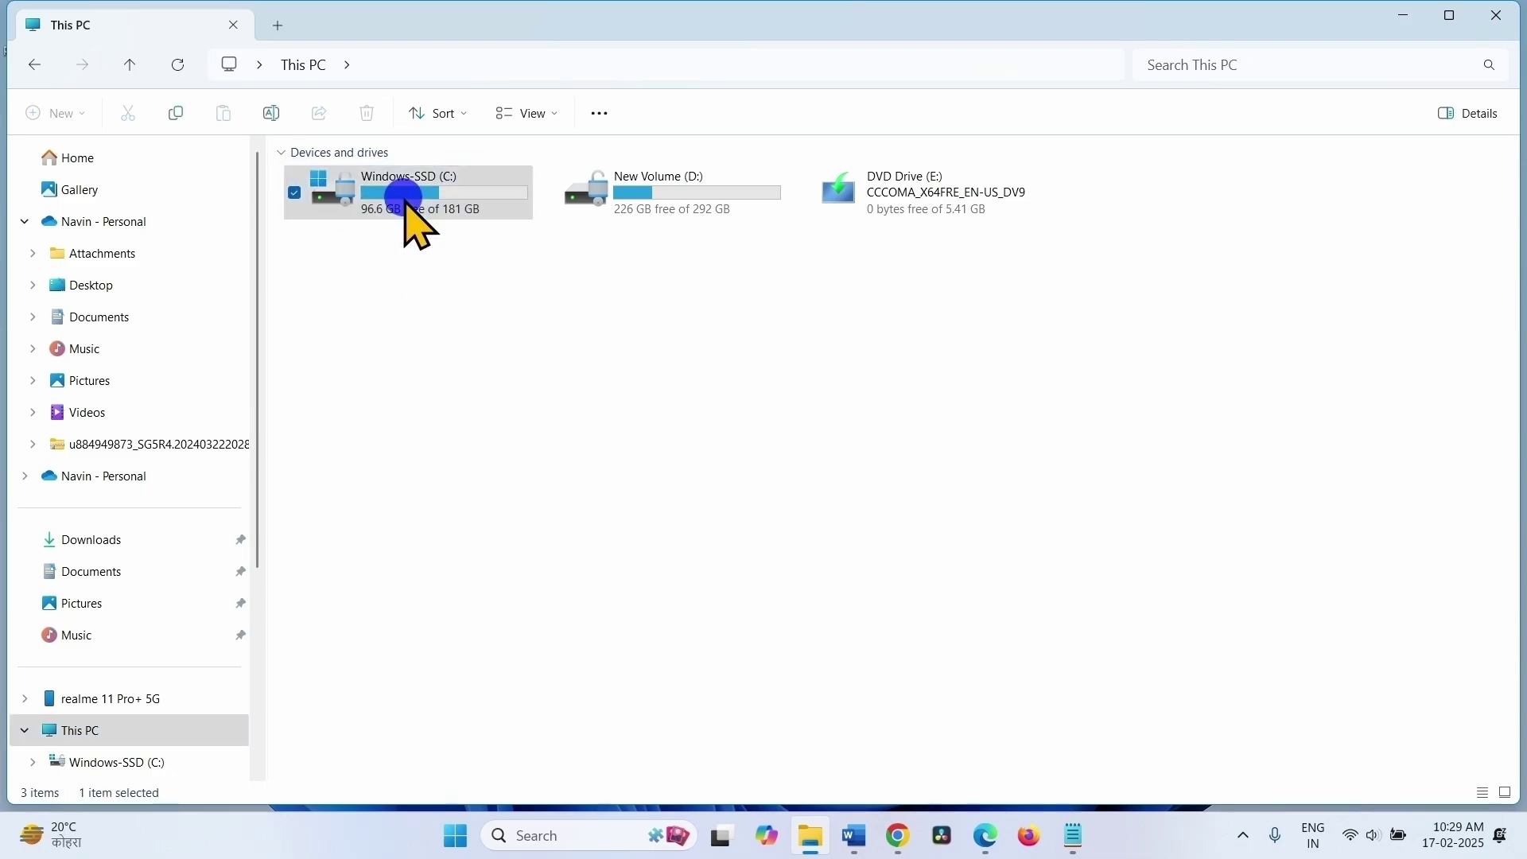
{"action": "left_click", "coordinate": [463, 278]}
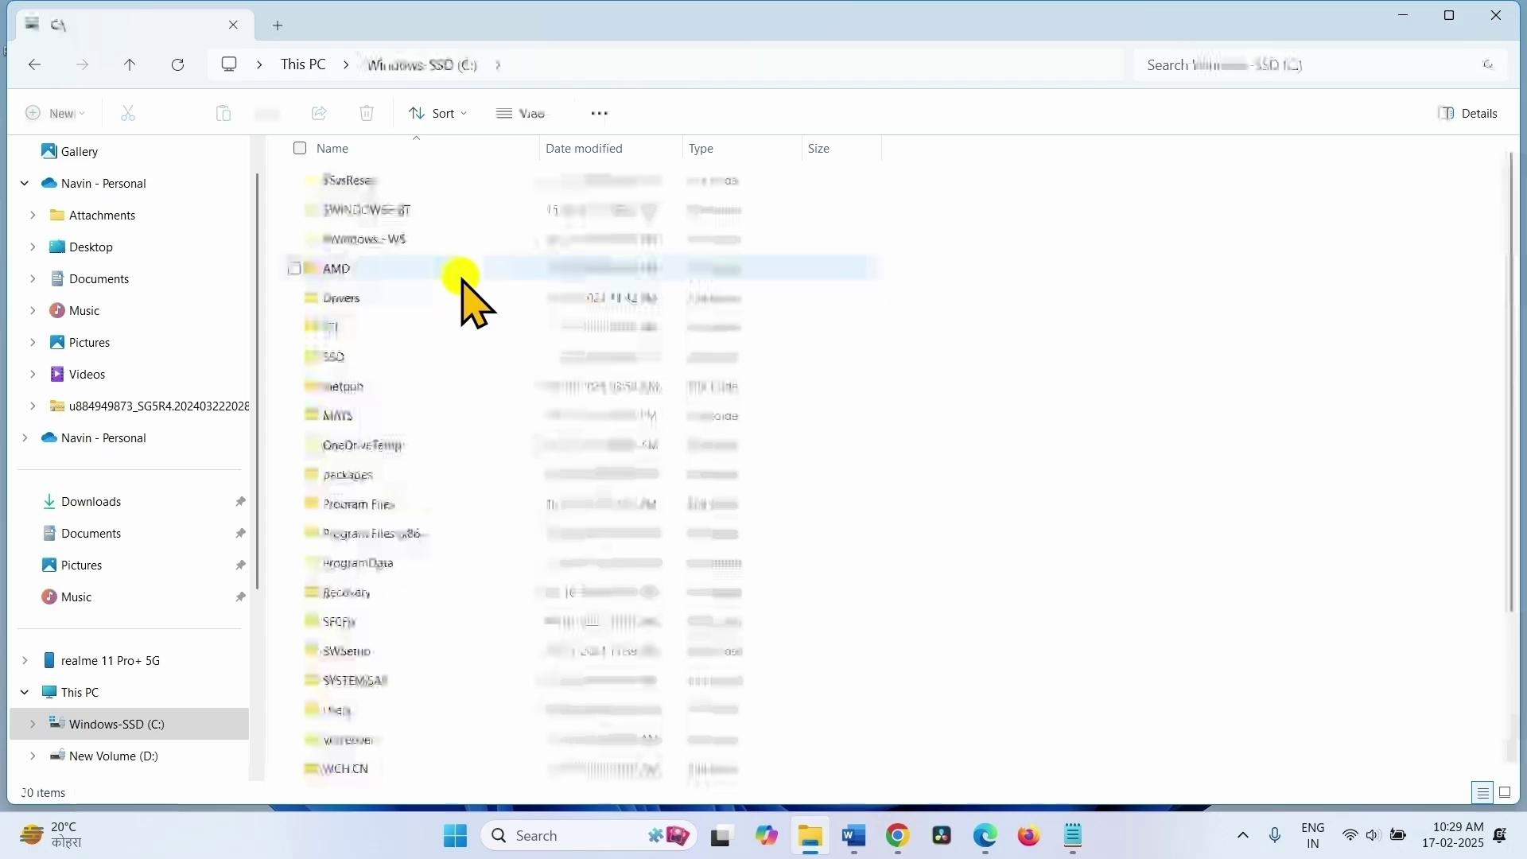
{"action": "scroll", "coordinate": [318, 604], "scroll_direction": "down", "scroll_amount": 3}
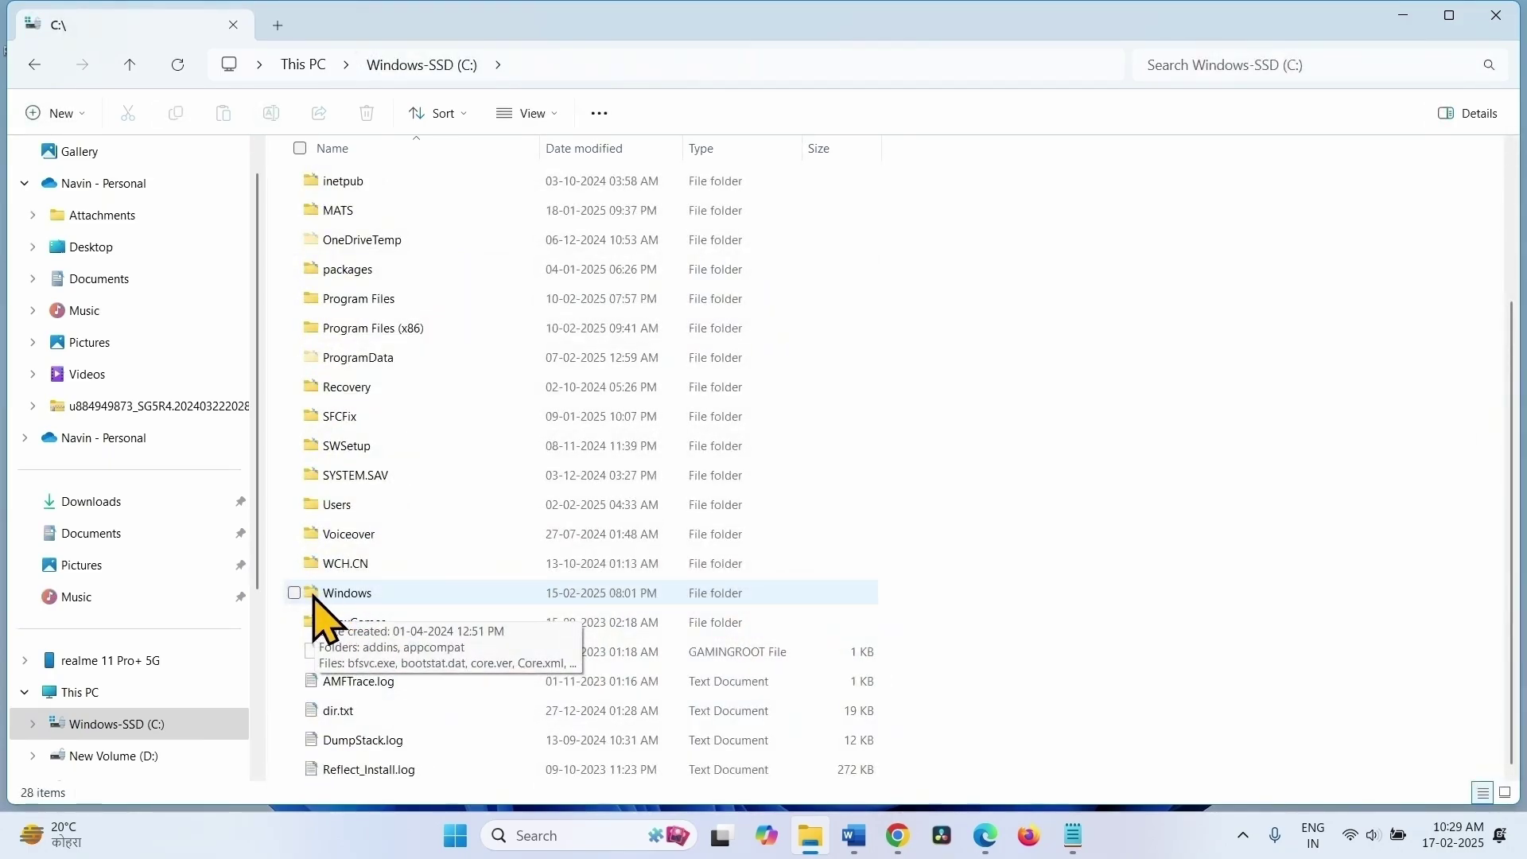
Navigate through Windows and System32 into the drivers folder.
{"action": "double_click", "coordinate": [314, 595]}
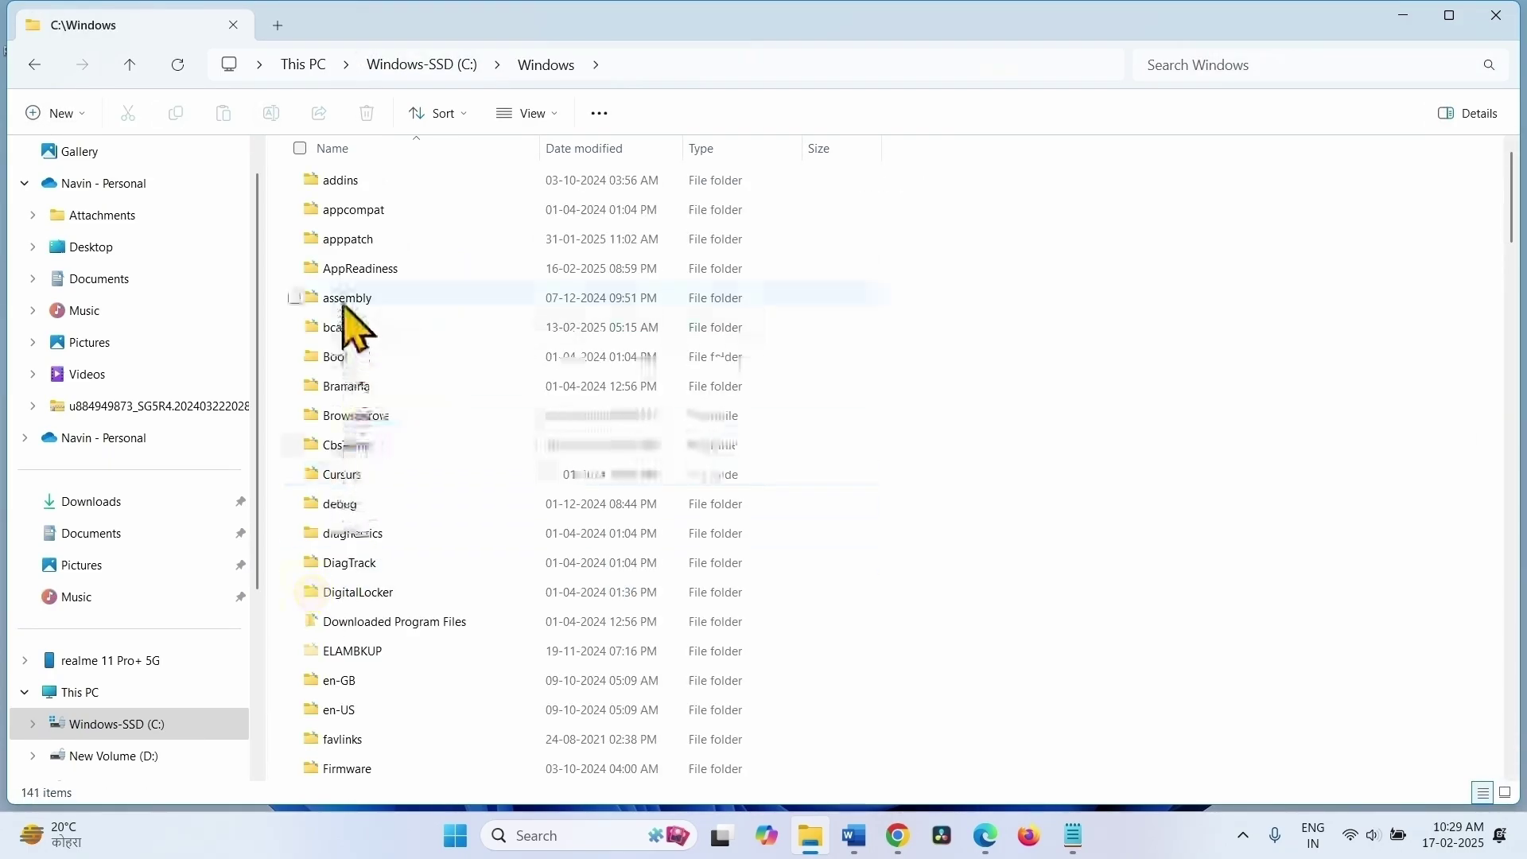
{"action": "scroll", "coordinate": [469, 417], "scroll_direction": "down", "scroll_amount": 1}
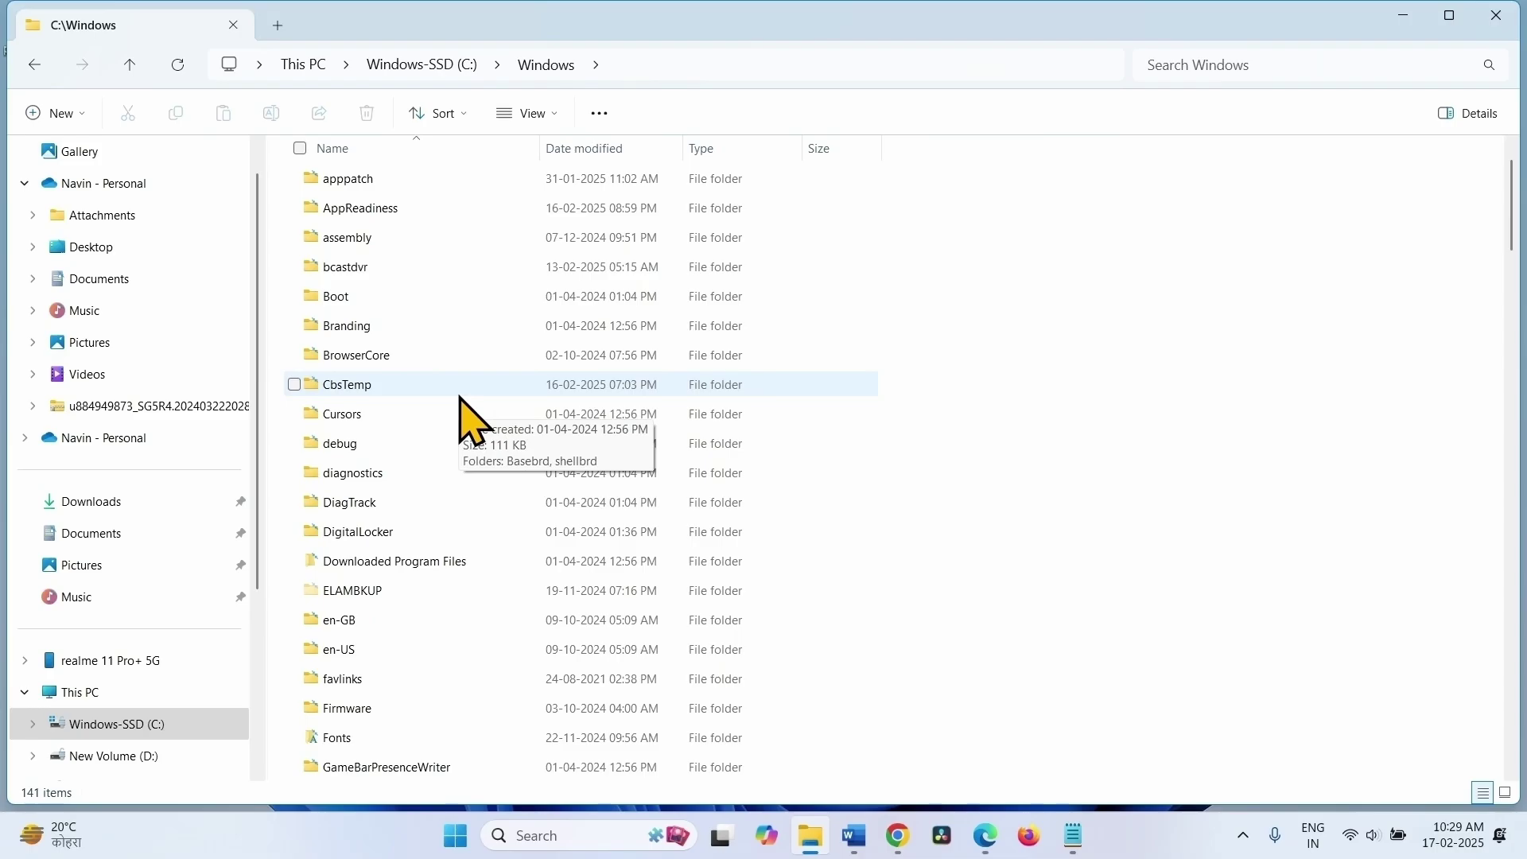
{"action": "scroll", "coordinate": [471, 421], "scroll_direction": "down", "scroll_amount": 8}
{"action": "scroll", "coordinate": [471, 422], "scroll_direction": "down", "scroll_amount": 15}
{"action": "scroll", "coordinate": [469, 429], "scroll_direction": "down", "scroll_amount": 2}
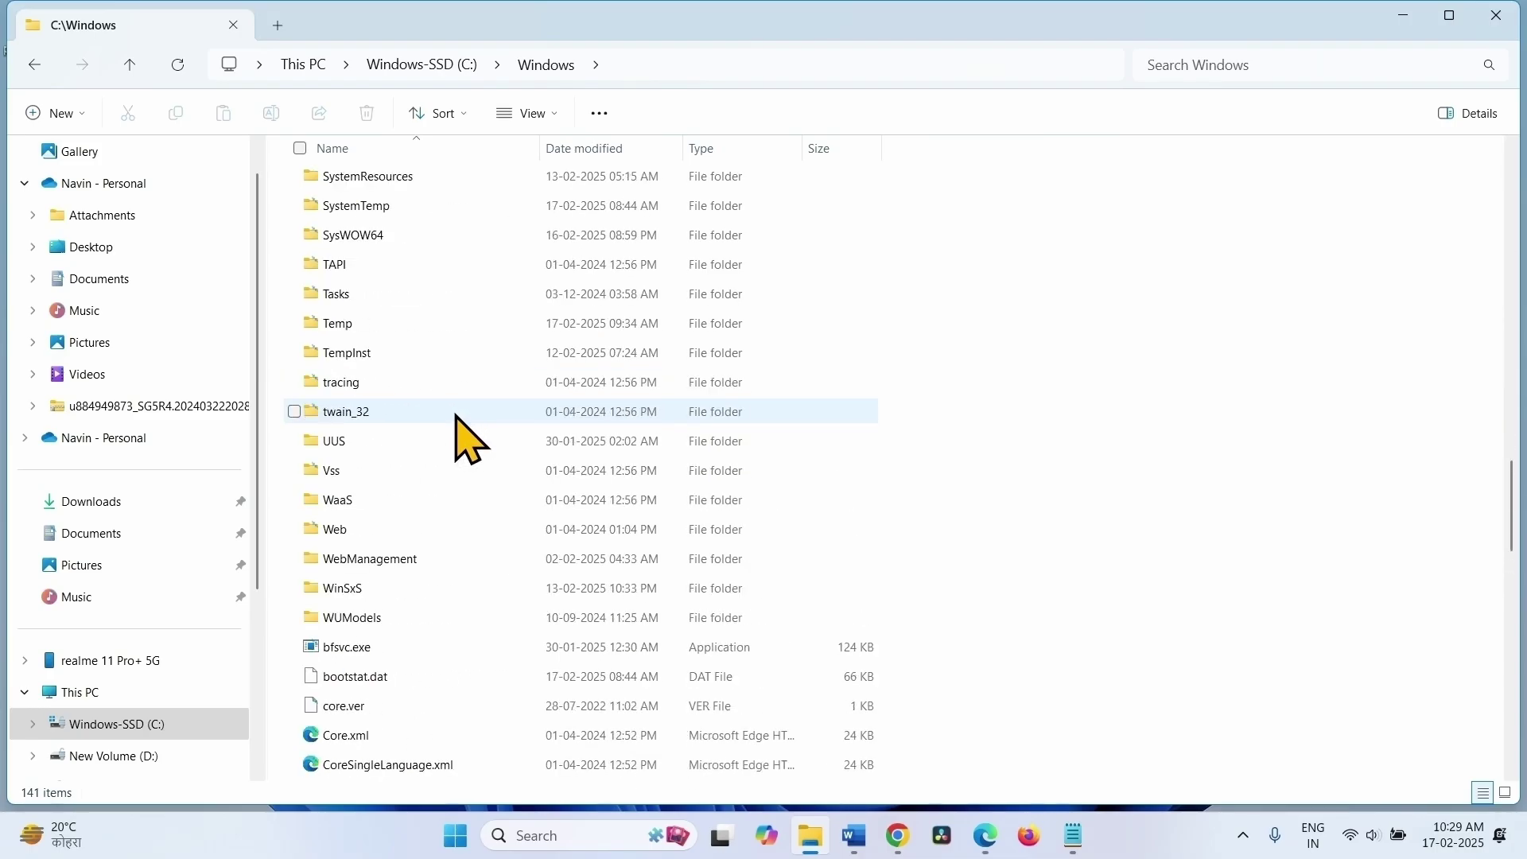
{"action": "scroll", "coordinate": [470, 438], "scroll_direction": "up", "scroll_amount": 2}
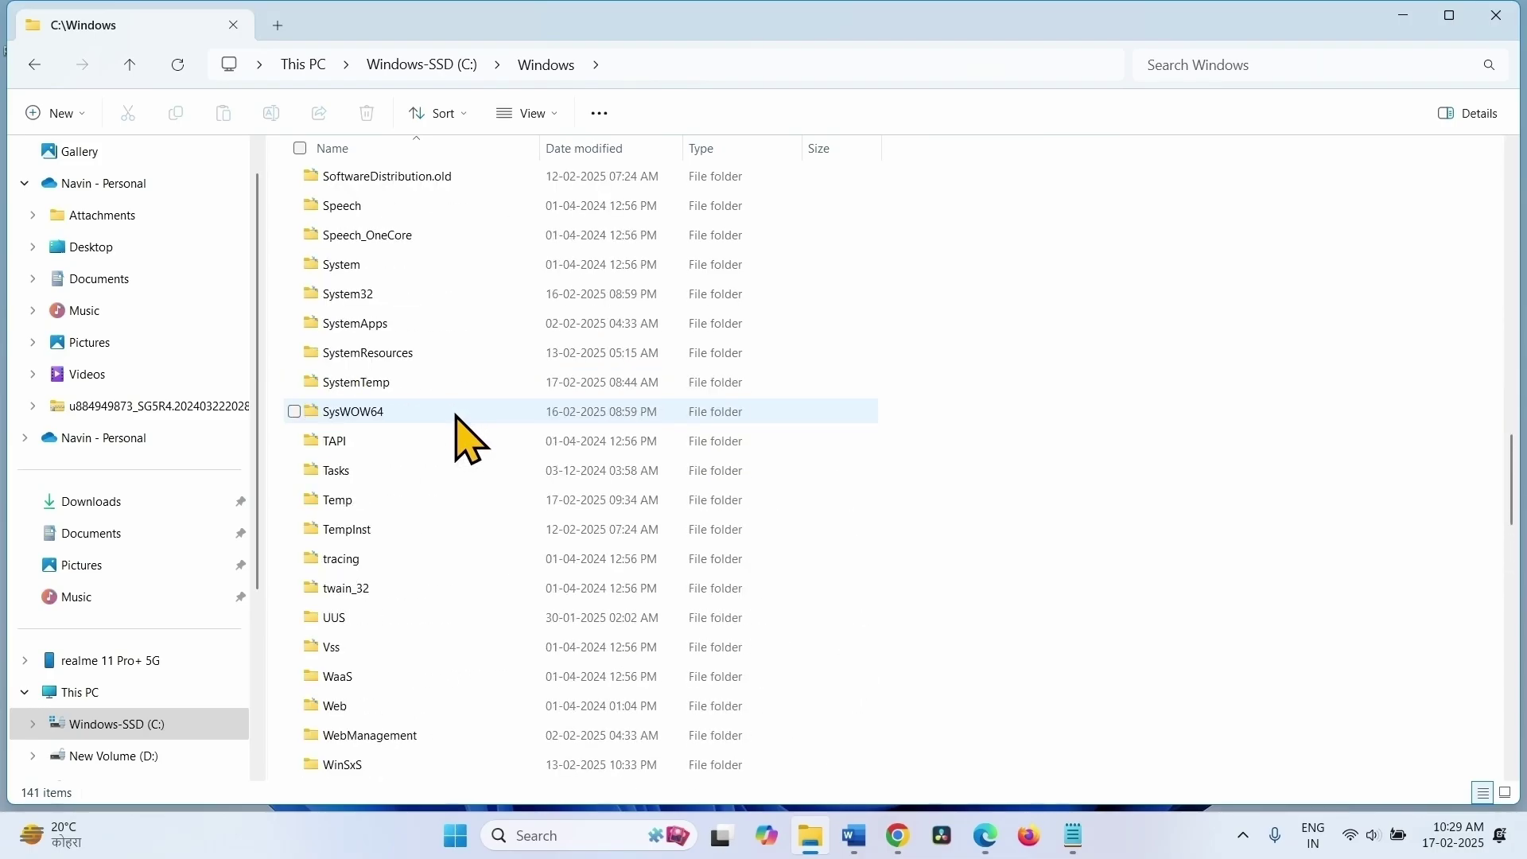
{"action": "left_click", "coordinate": [350, 296]}
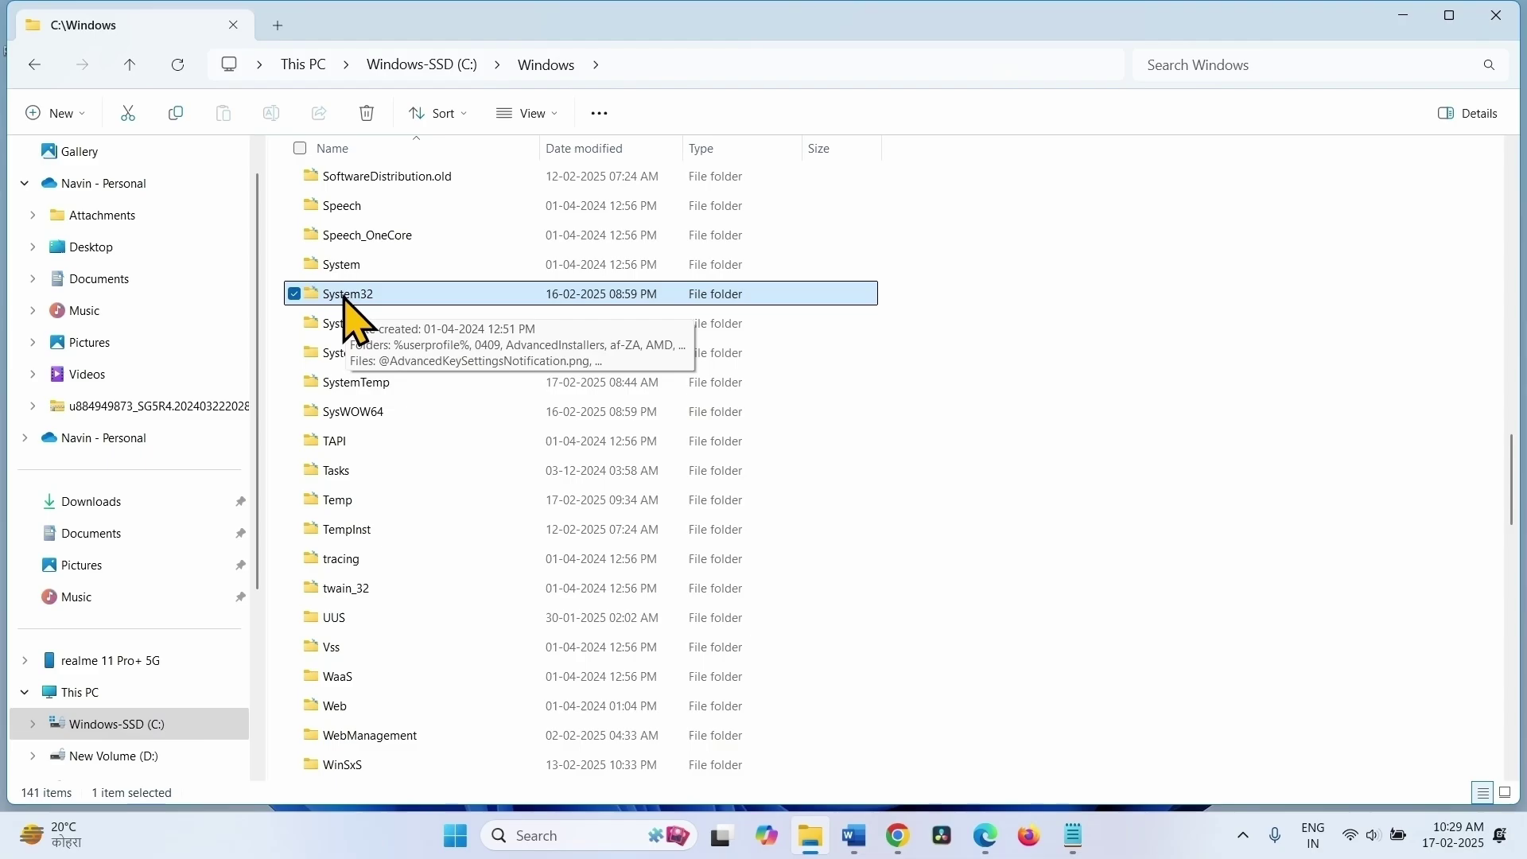
{"action": "right_click", "coordinate": [344, 297]}
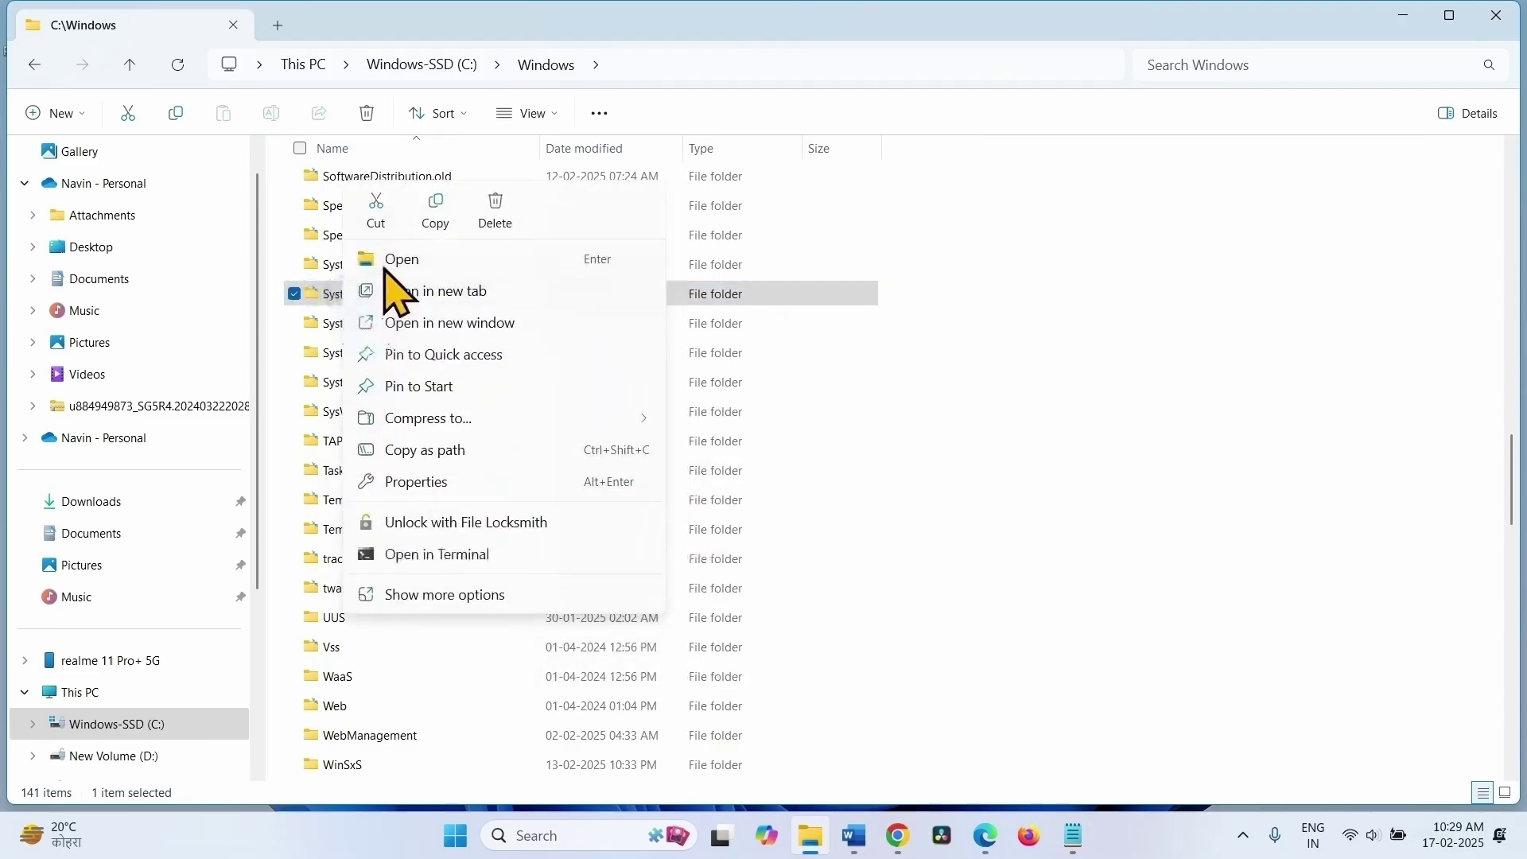
{"action": "left_click", "coordinate": [387, 261]}
{"action": "scroll", "coordinate": [422, 404], "scroll_direction": "down", "scroll_amount": 9}
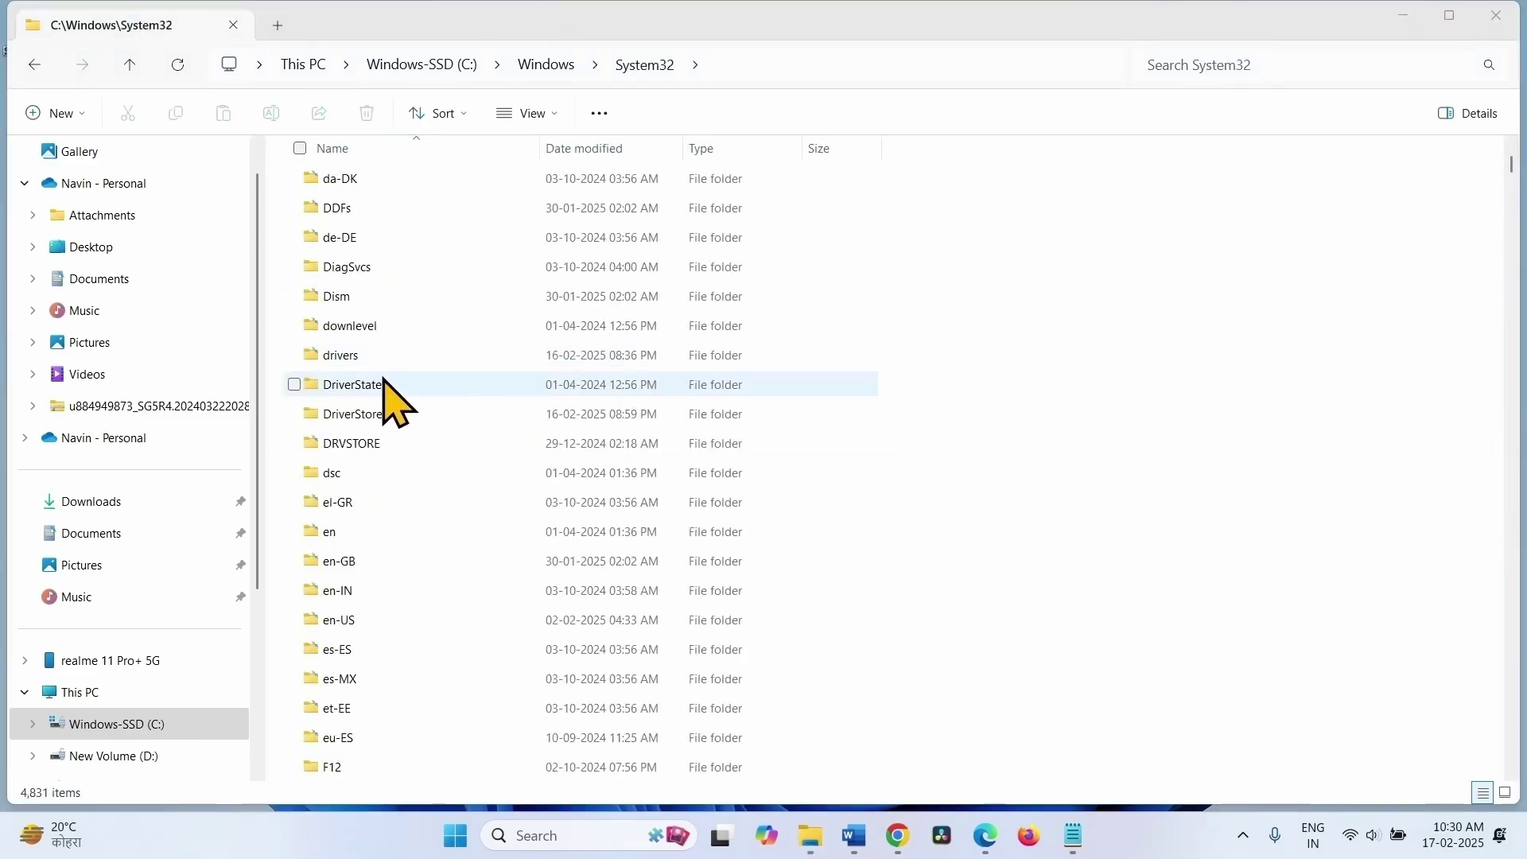
{"action": "double_click", "coordinate": [313, 357]}
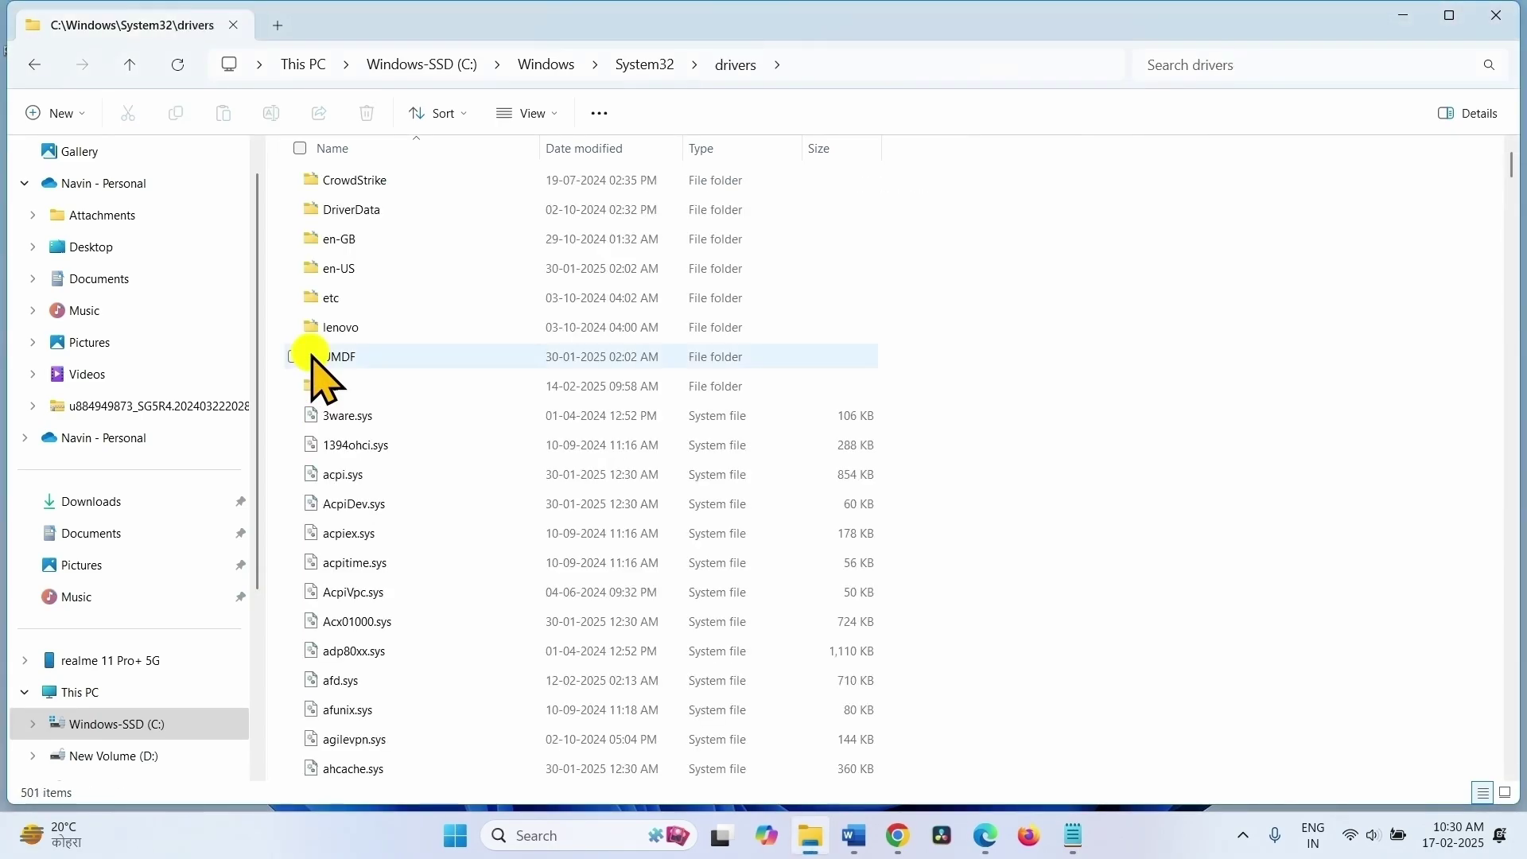
Search the drivers folder for amsdk.sys and delete it with administrator permission.
{"action": "left_click", "coordinate": [1236, 64]}
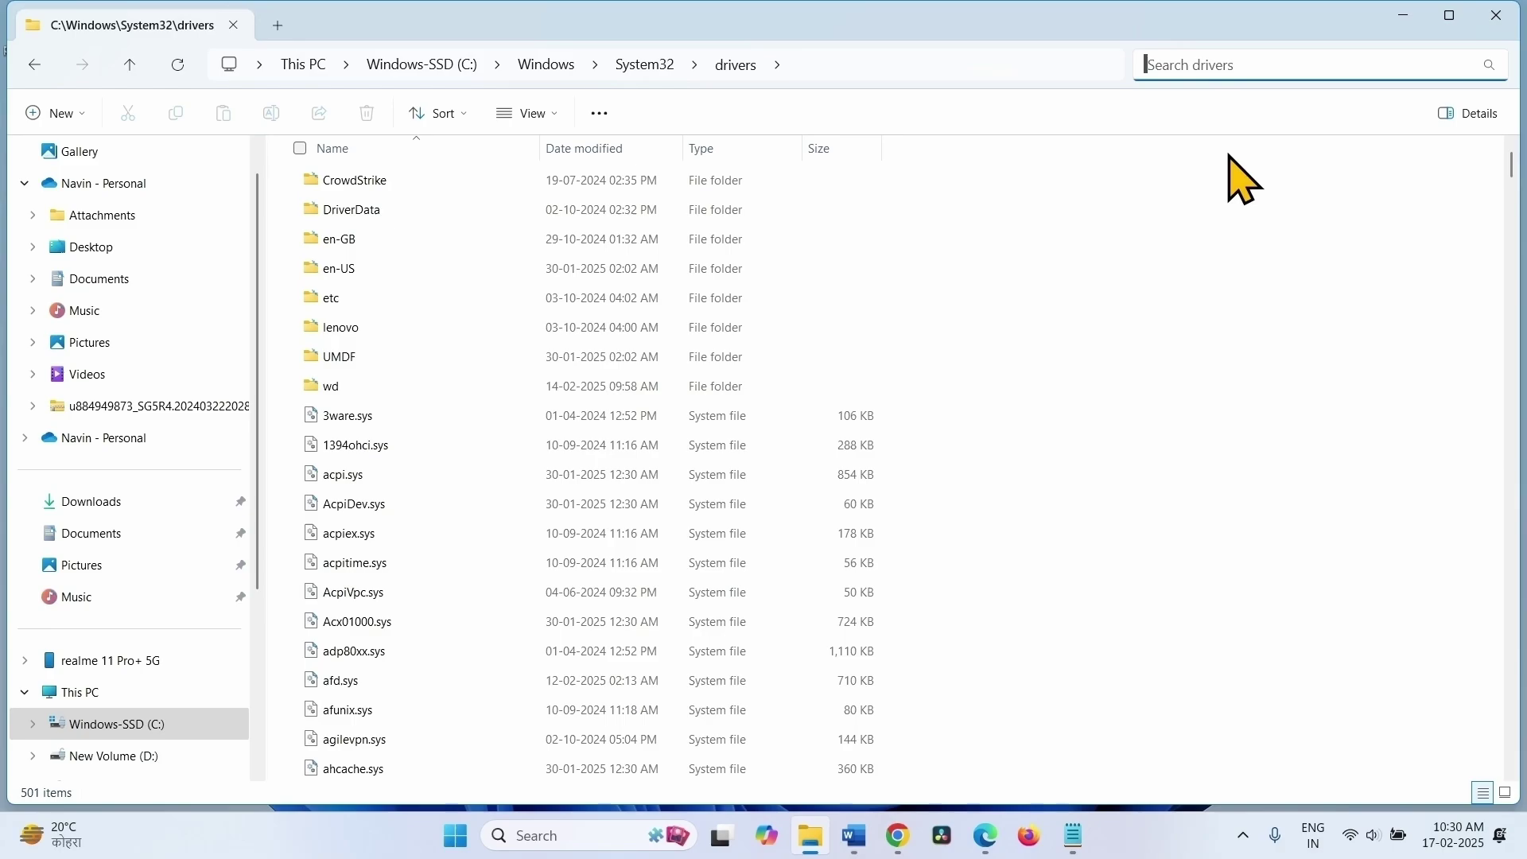
{"action": "type", "text": "amsd"}
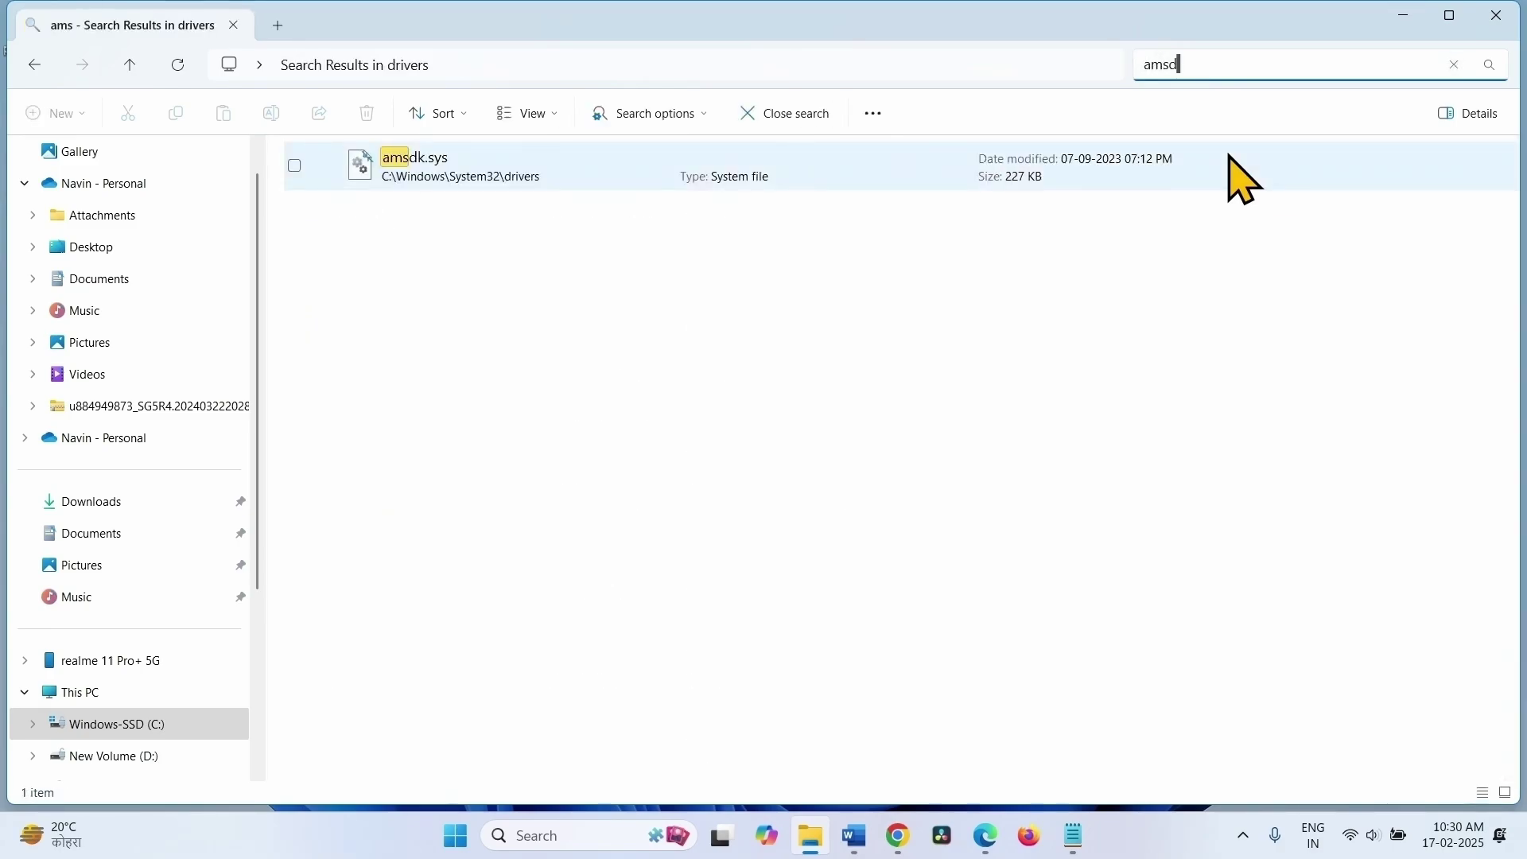
{"action": "type", "text": "k.sys"}
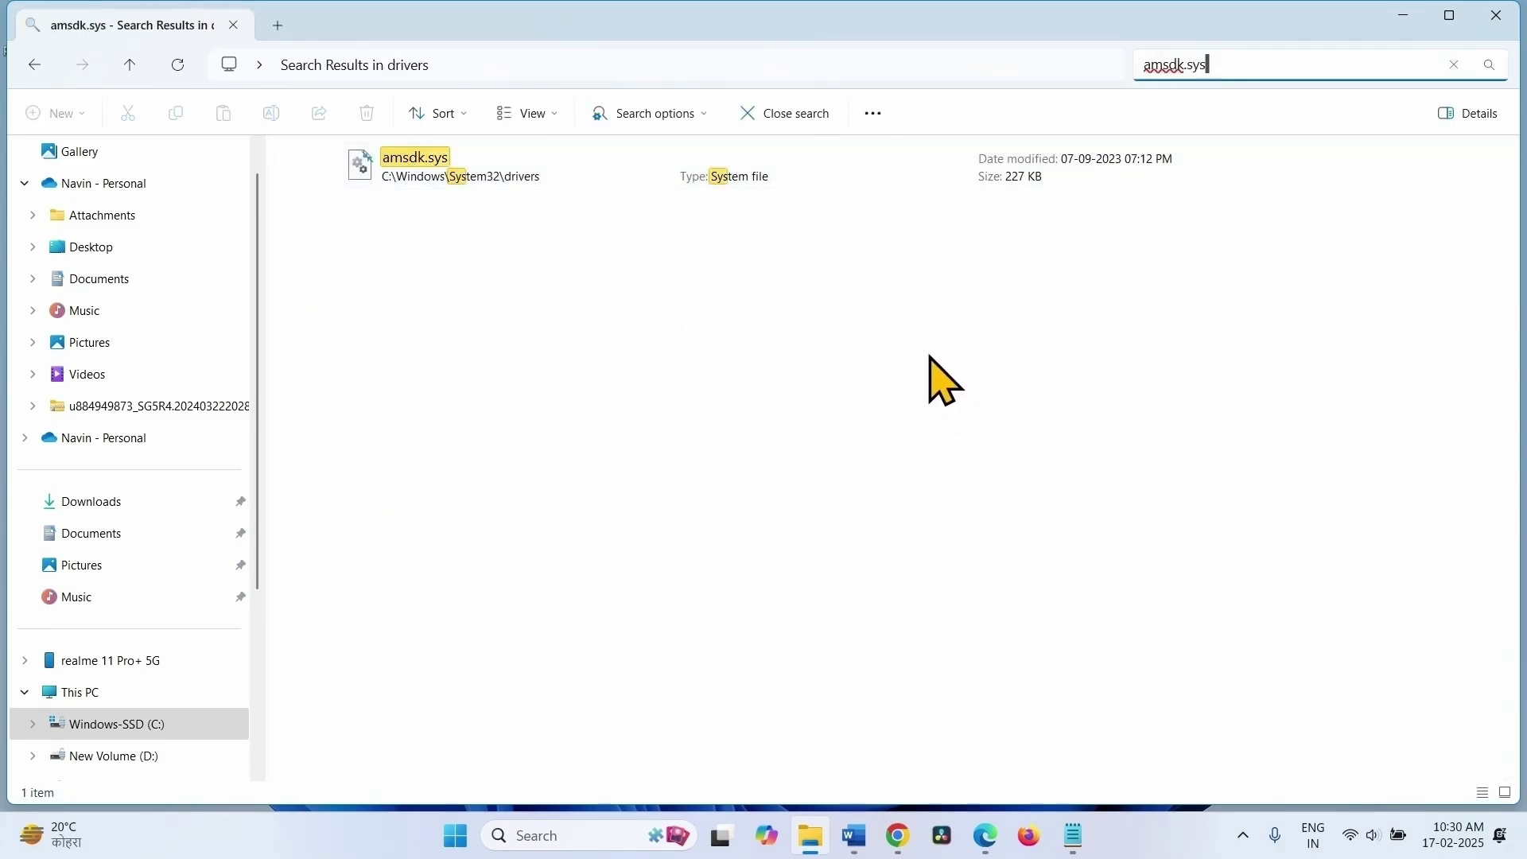
{"action": "left_click", "coordinate": [411, 179]}
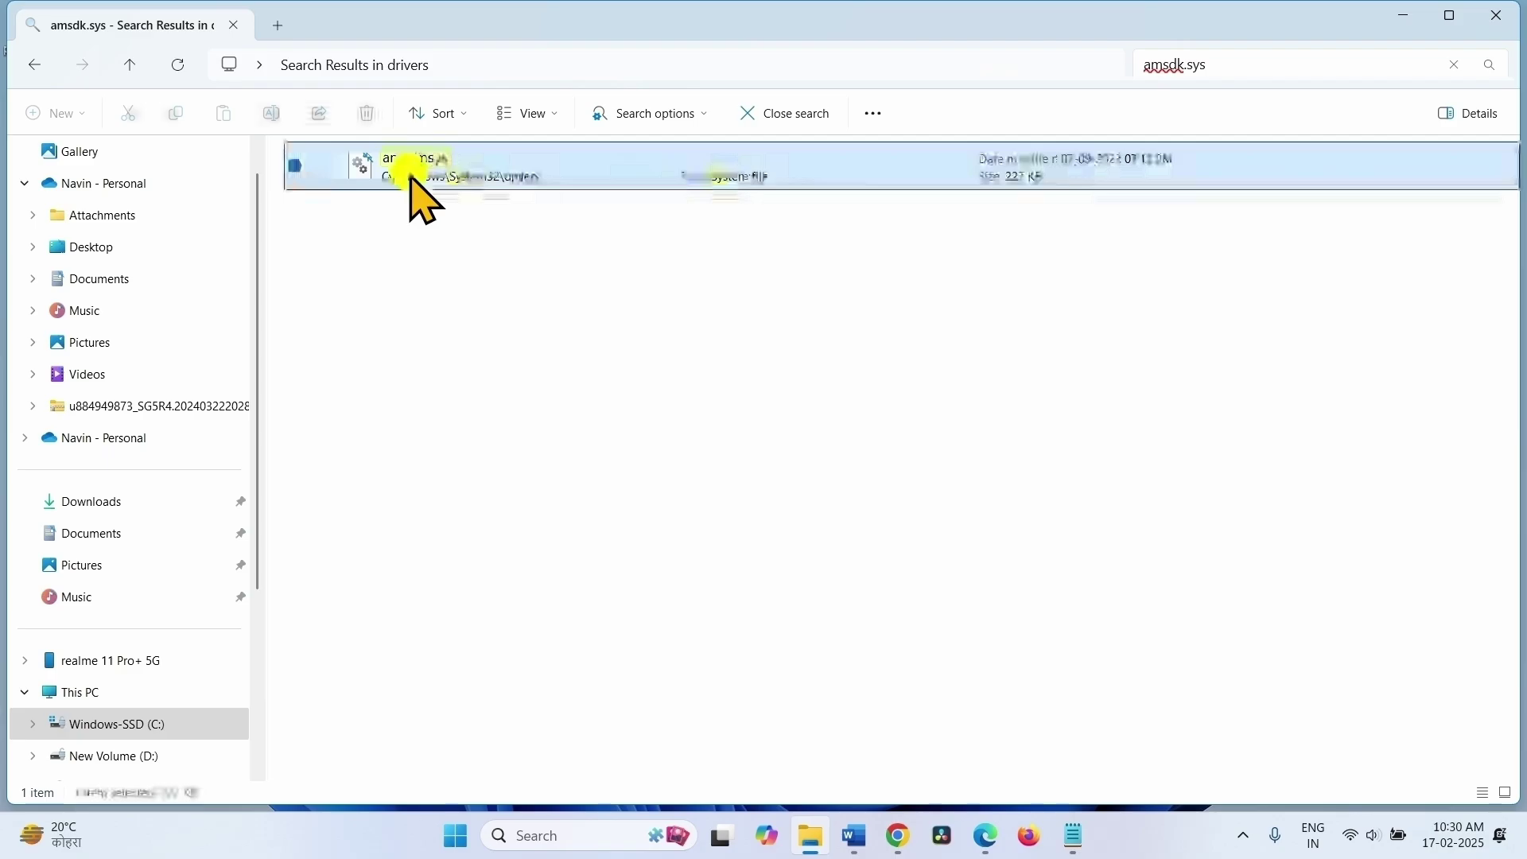
{"action": "right_click", "coordinate": [398, 176]}
{"action": "left_click", "coordinate": [1054, 310]}
{"action": "left_click", "coordinate": [411, 175]}
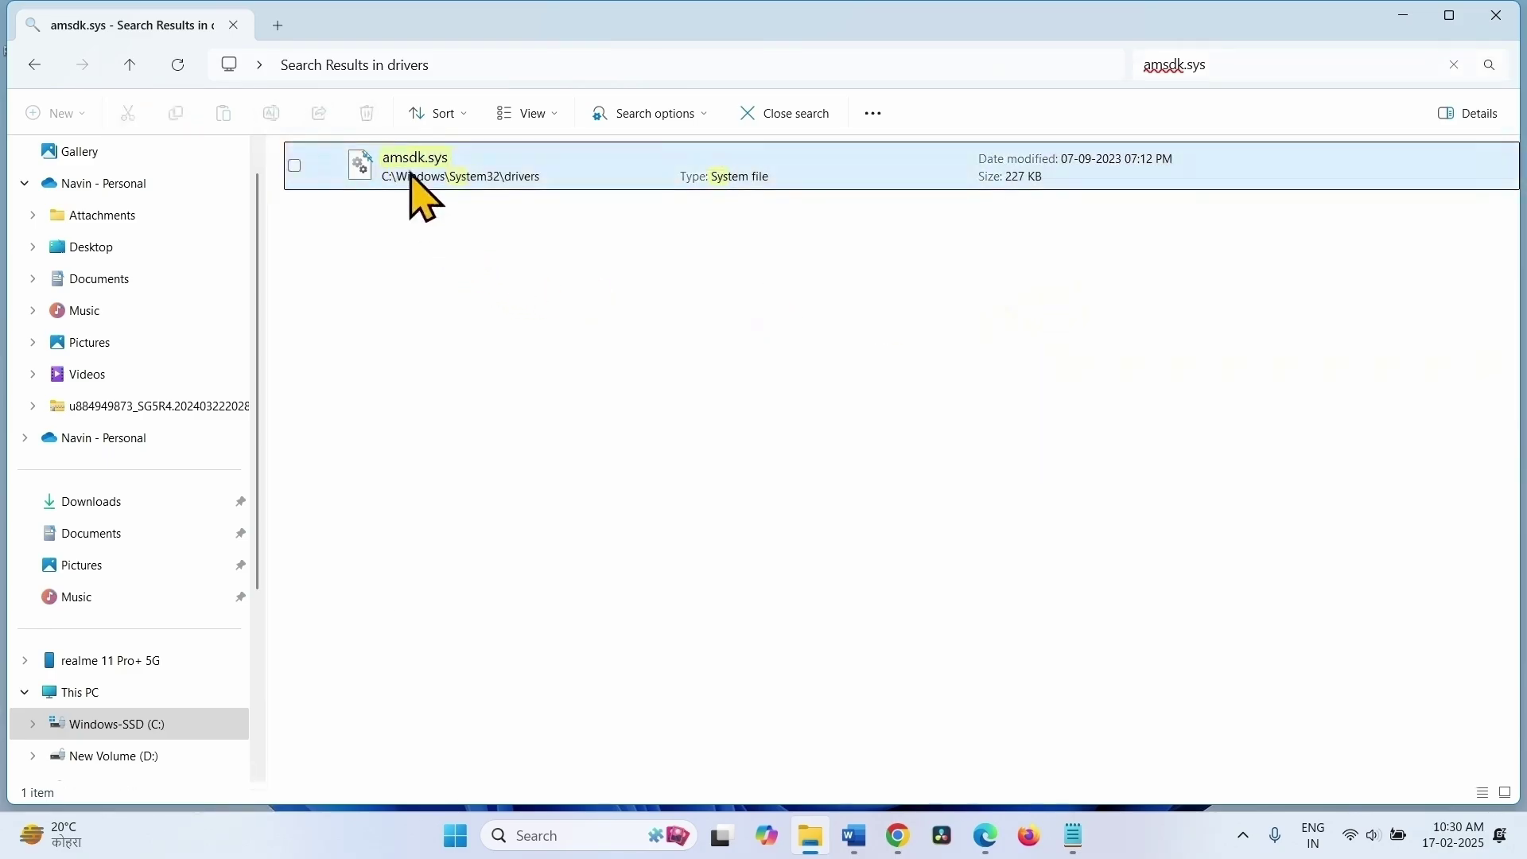
{"action": "left_click", "coordinate": [411, 177]}
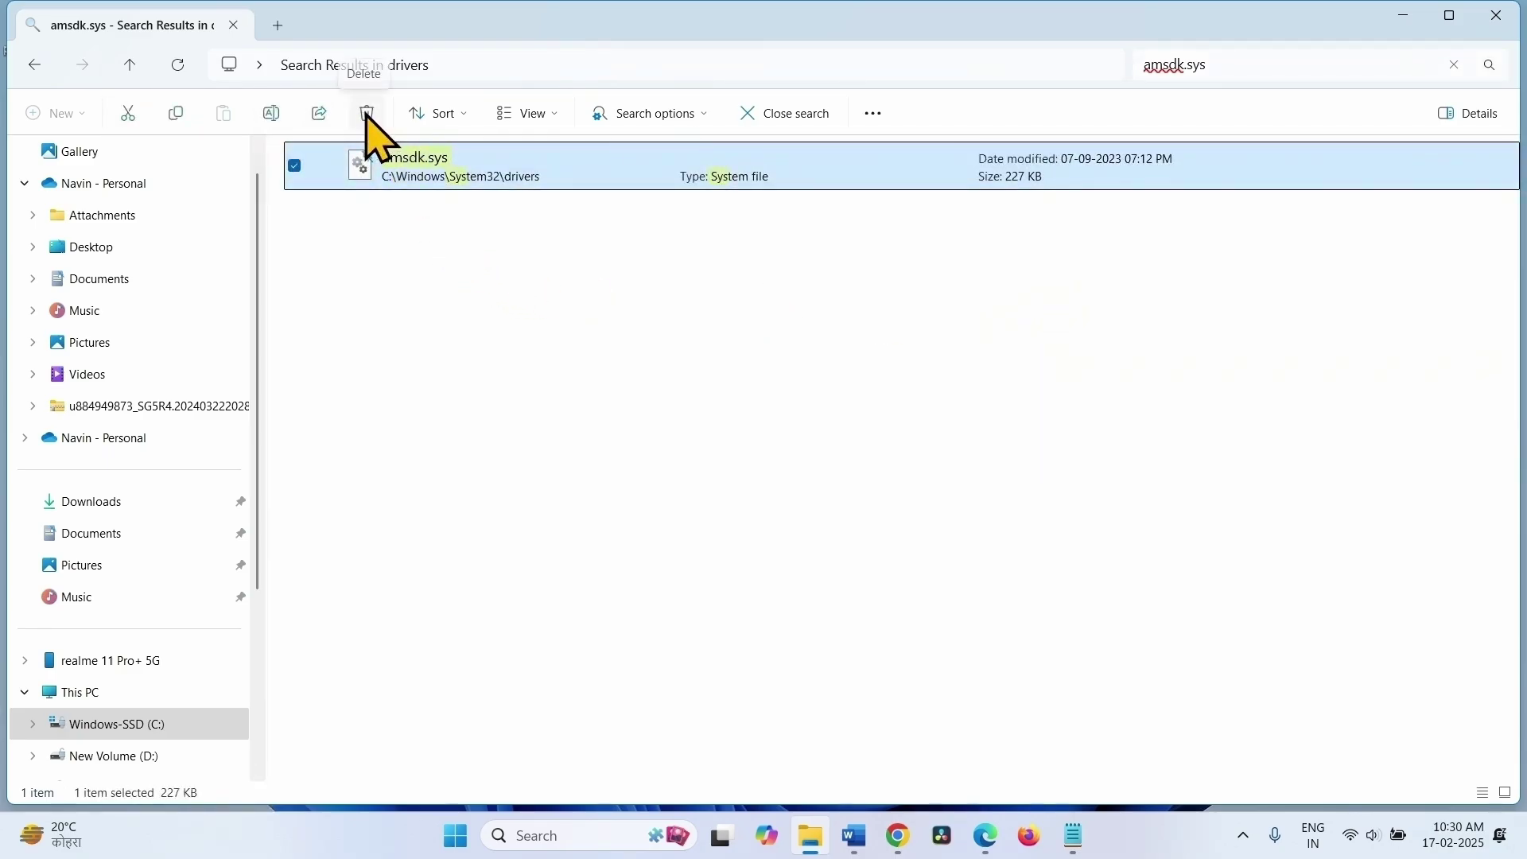
{"action": "left_click", "coordinate": [366, 113]}
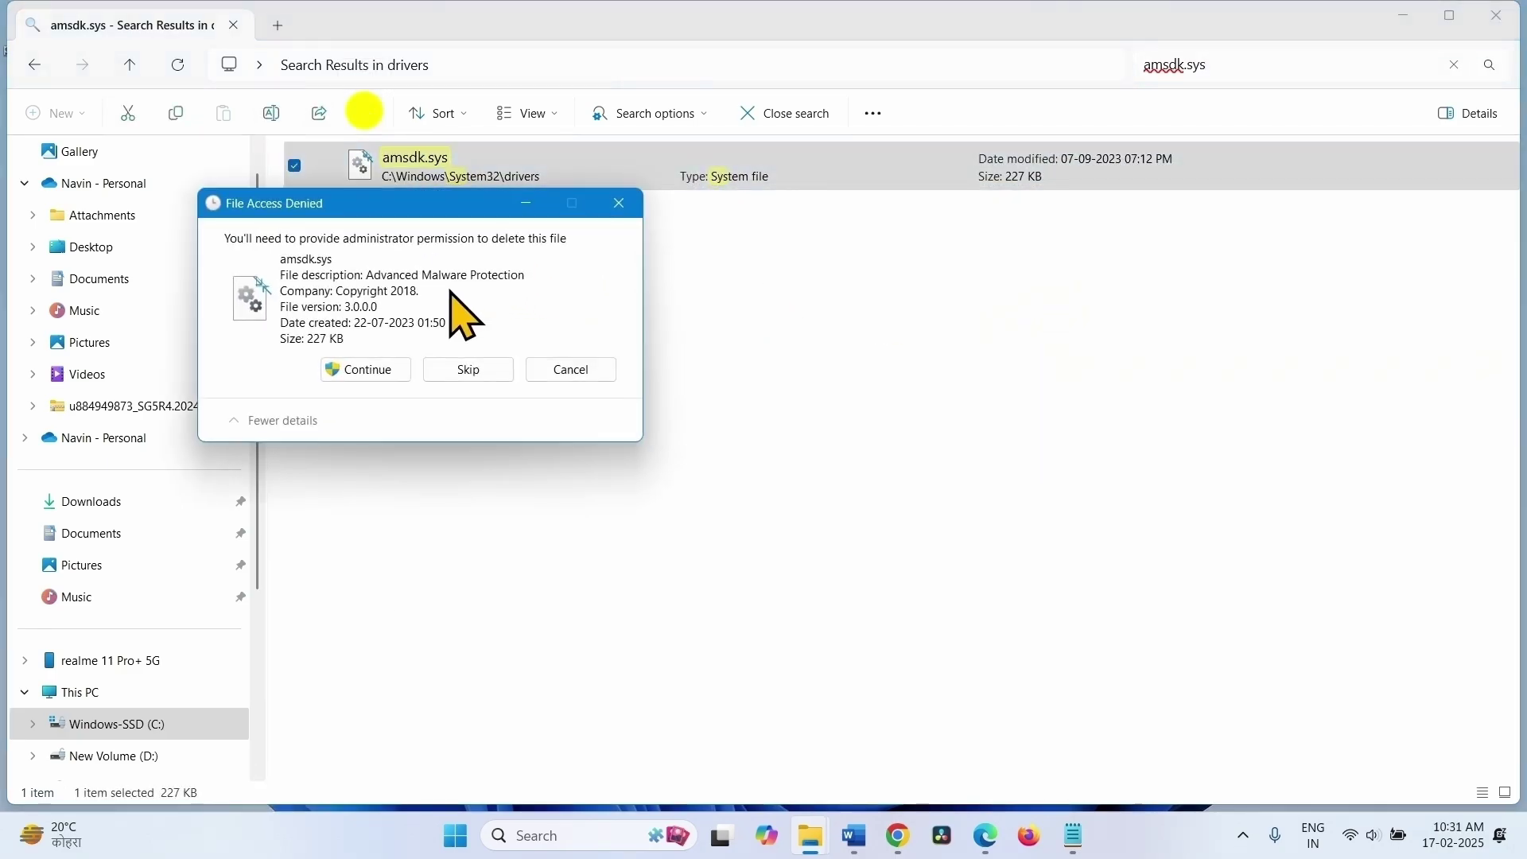
{"action": "left_click", "coordinate": [349, 372]}
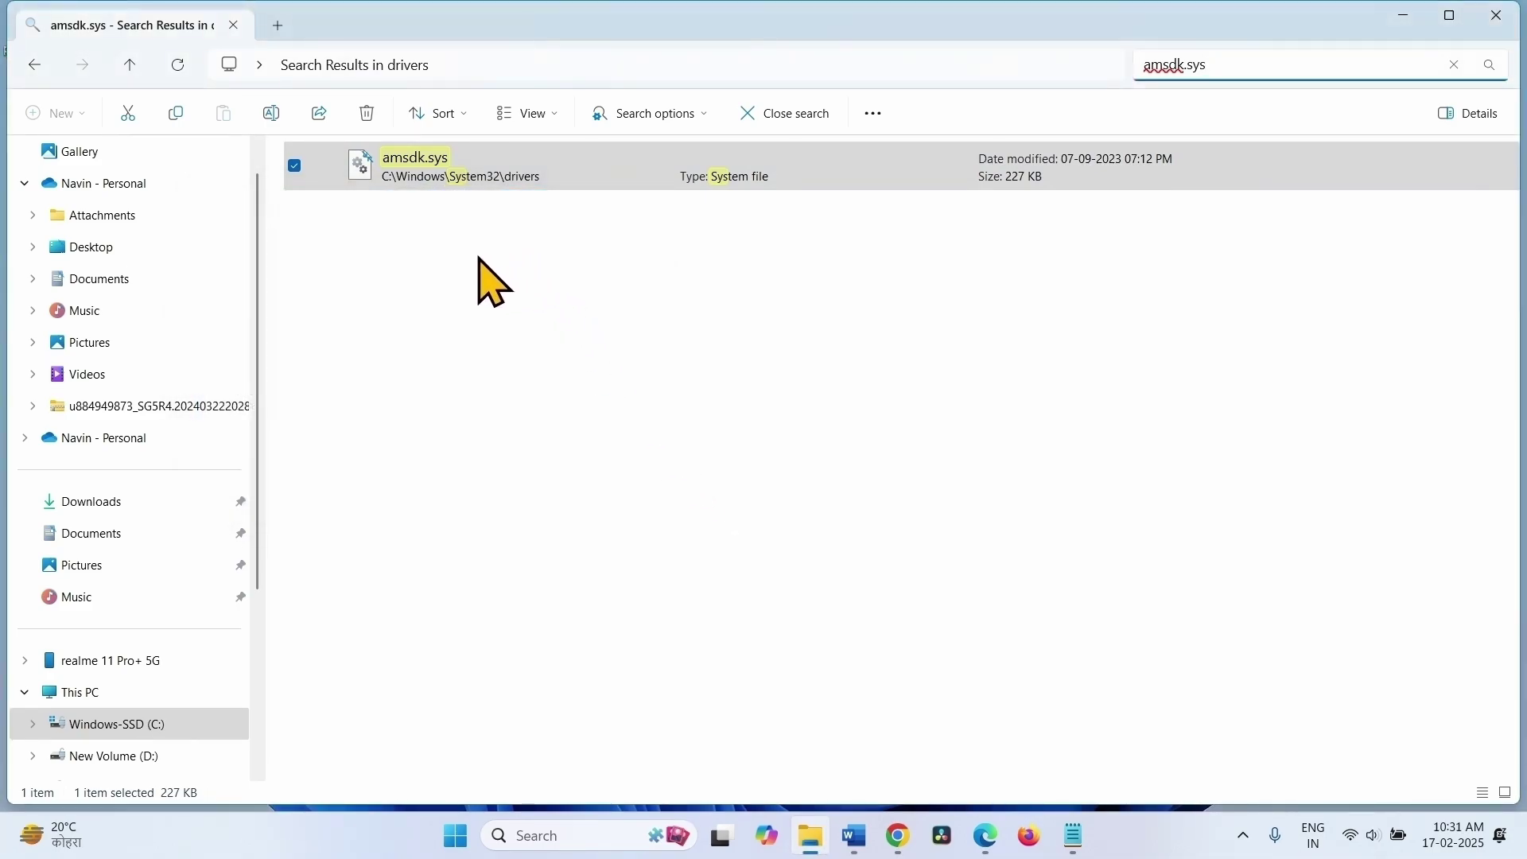
Refresh the search to confirm amsdk.sys is gone, then return to the desktop.
{"action": "right_click", "coordinate": [473, 258]}
{"action": "left_click", "coordinate": [572, 459]}
{"action": "left_click", "coordinate": [547, 340]}
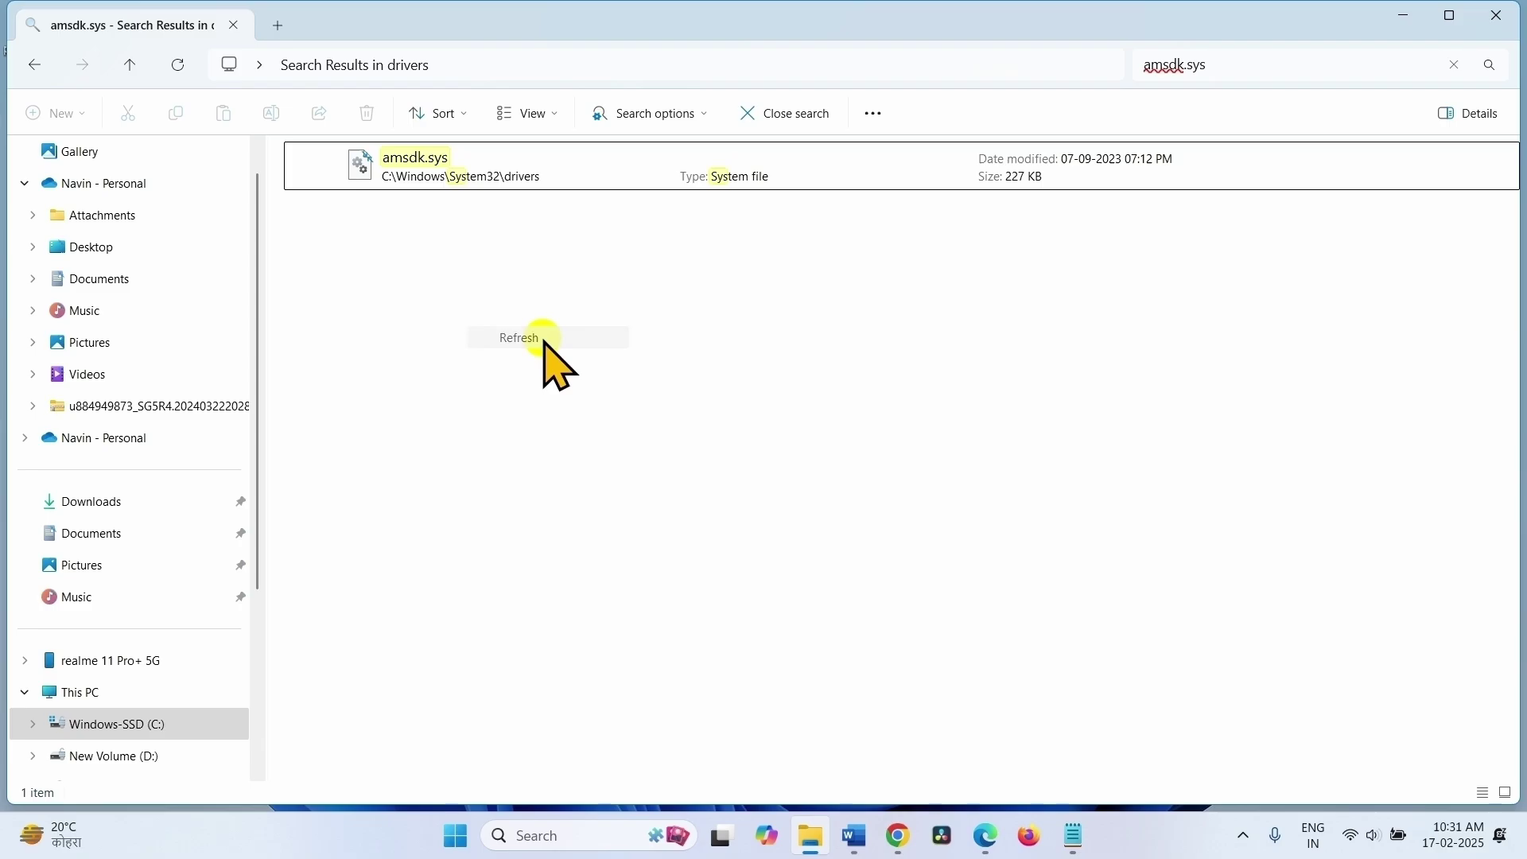
{"action": "key", "text": "super+d"}
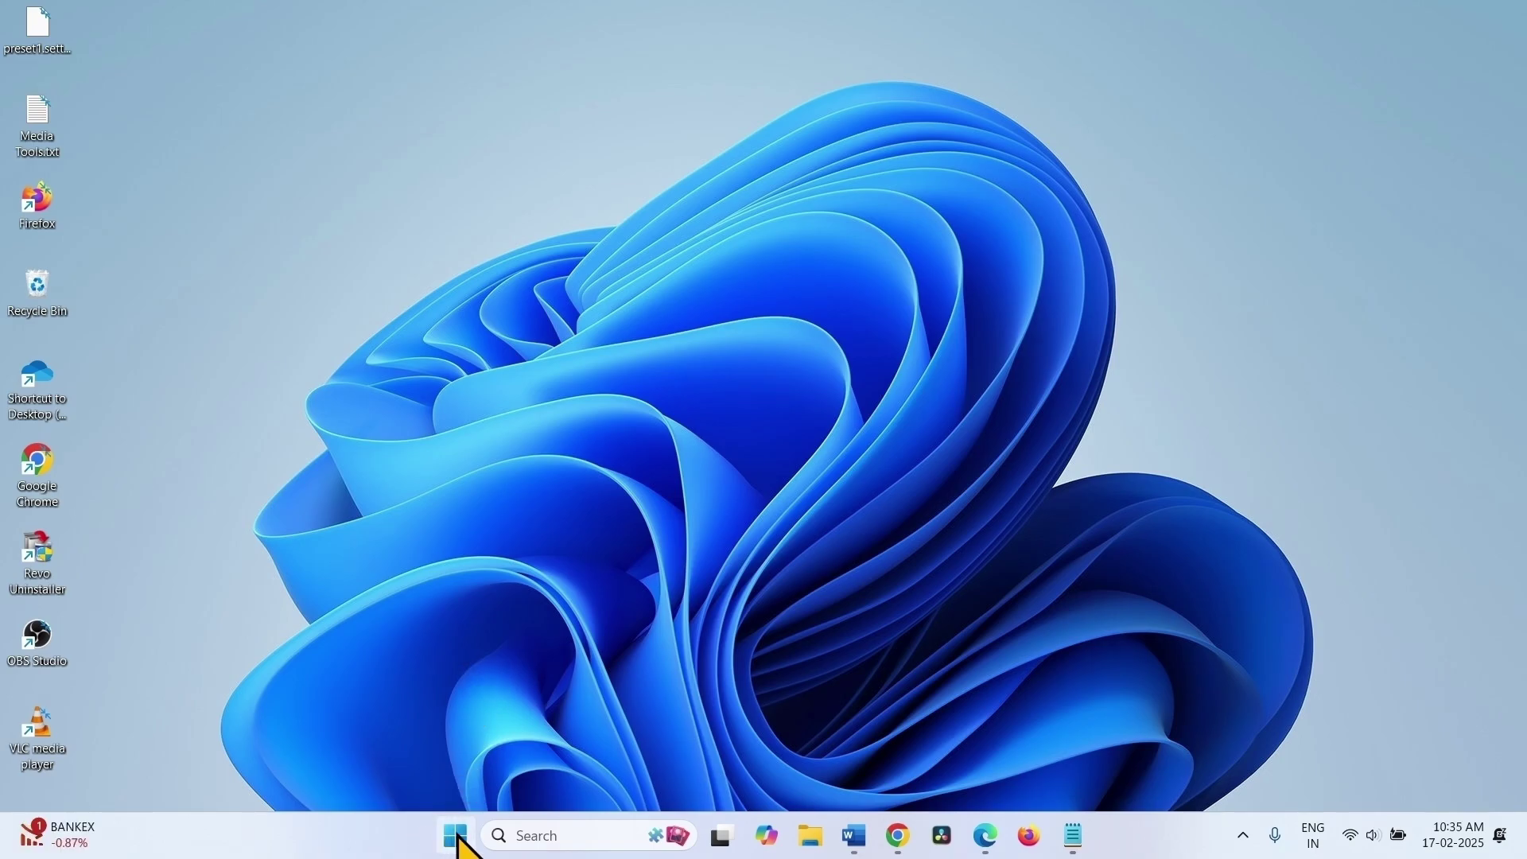
Open Installed apps in Settings and scroll down to Zemana.
{"action": "right_click", "coordinate": [457, 837]}
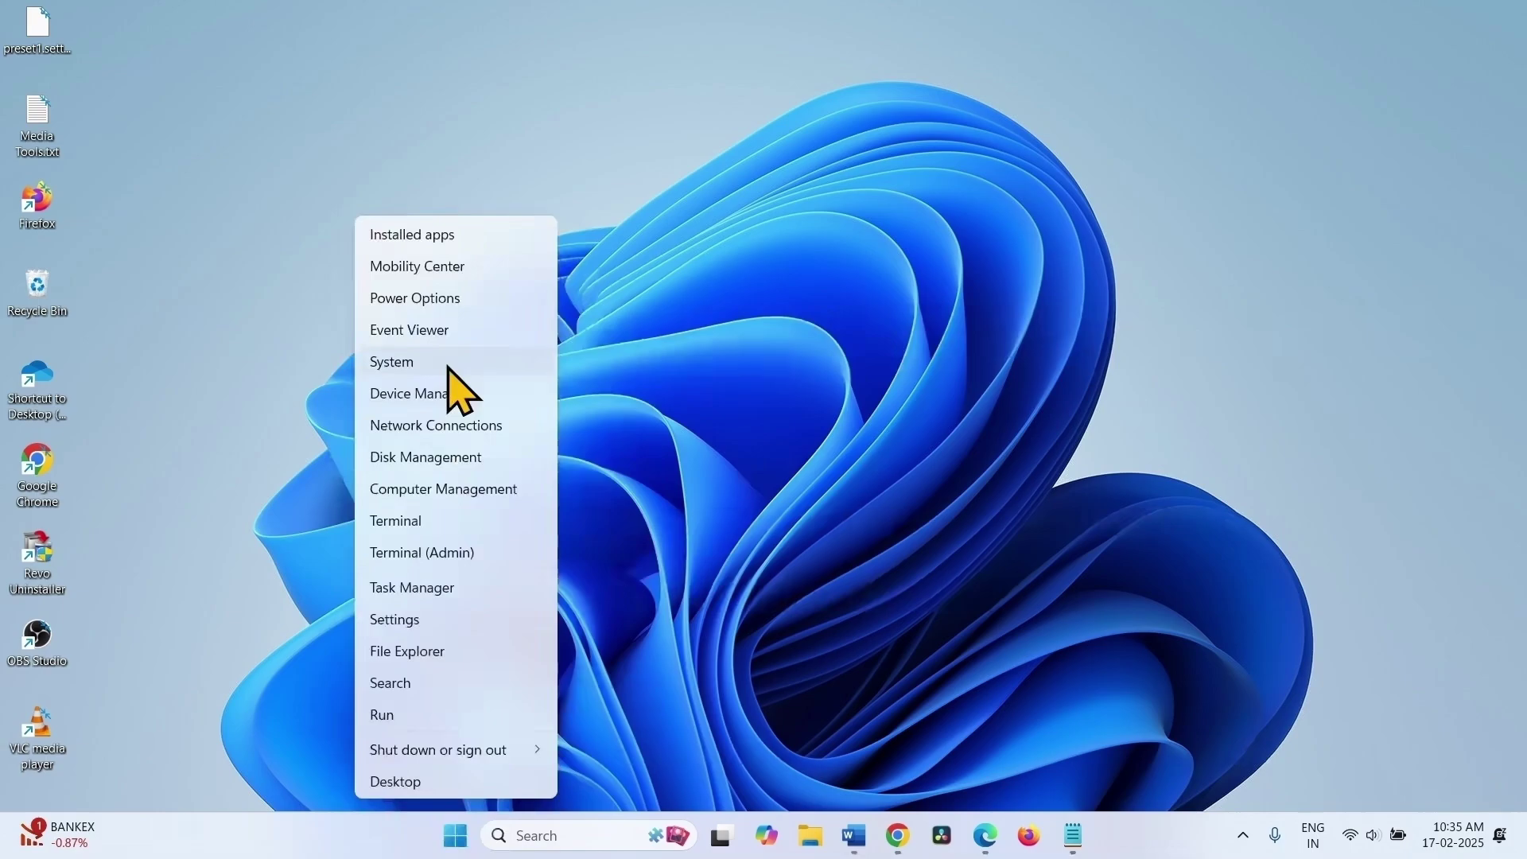
{"action": "left_click", "coordinate": [436, 235]}
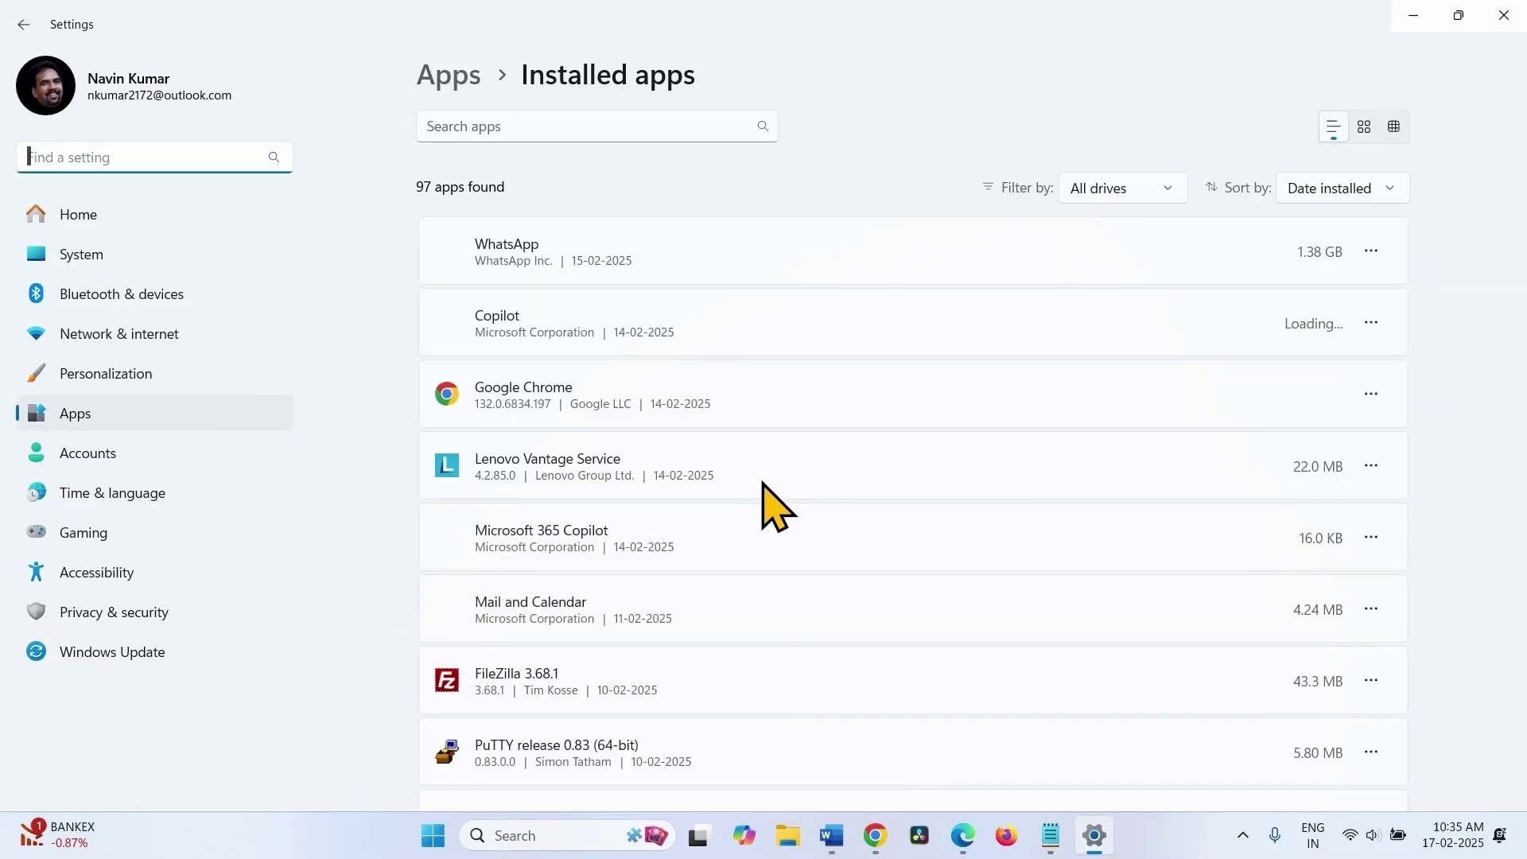
{"action": "scroll", "coordinate": [593, 512], "scroll_direction": "down", "scroll_amount": 5}
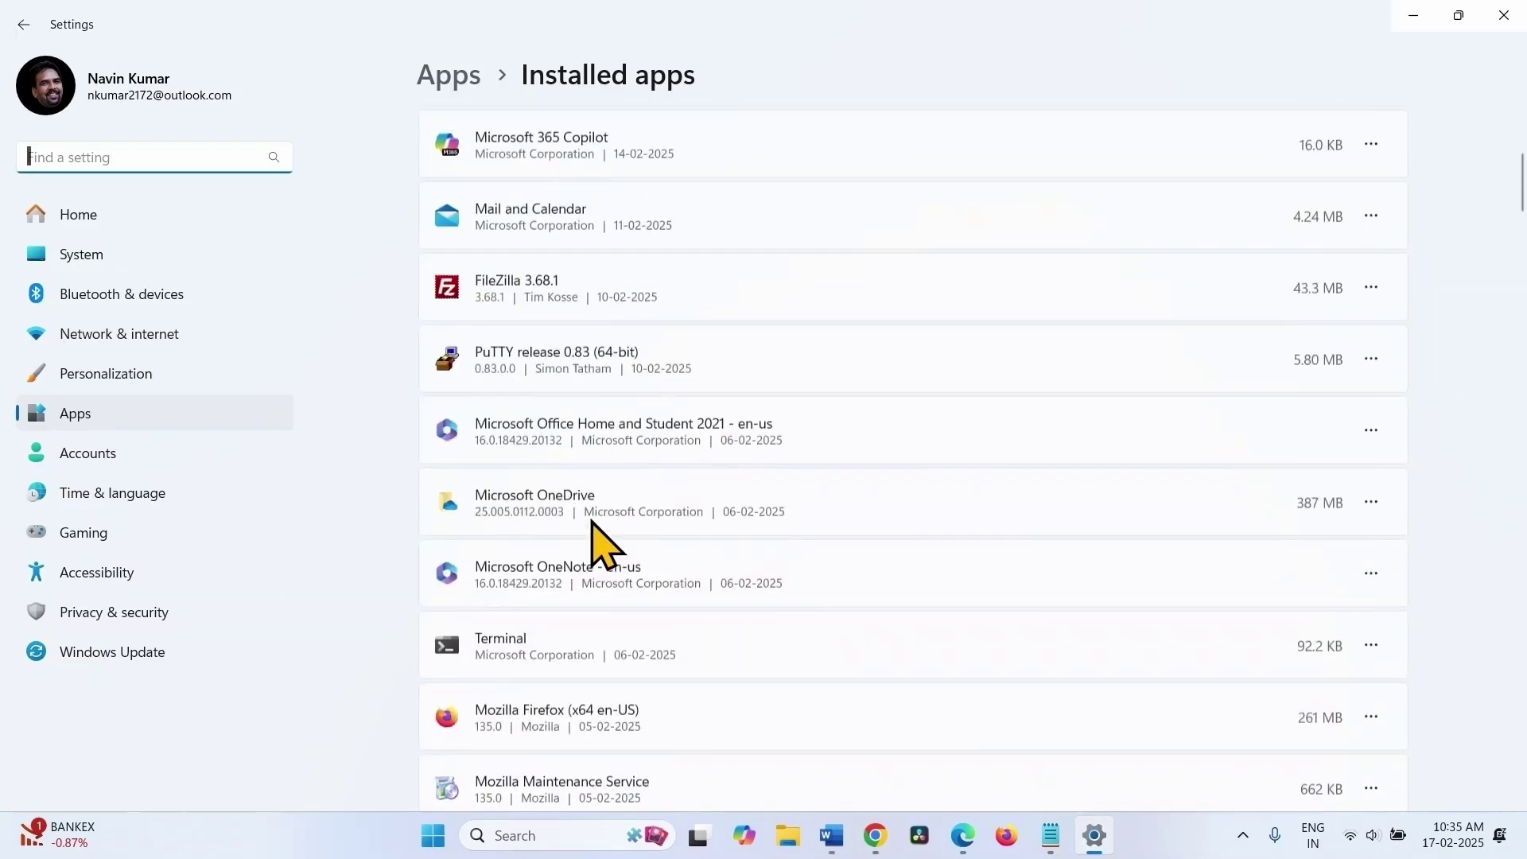
{"action": "scroll", "coordinate": [599, 541], "scroll_direction": "down", "scroll_amount": 1}
{"action": "scroll", "coordinate": [600, 540], "scroll_direction": "up", "scroll_amount": 5}
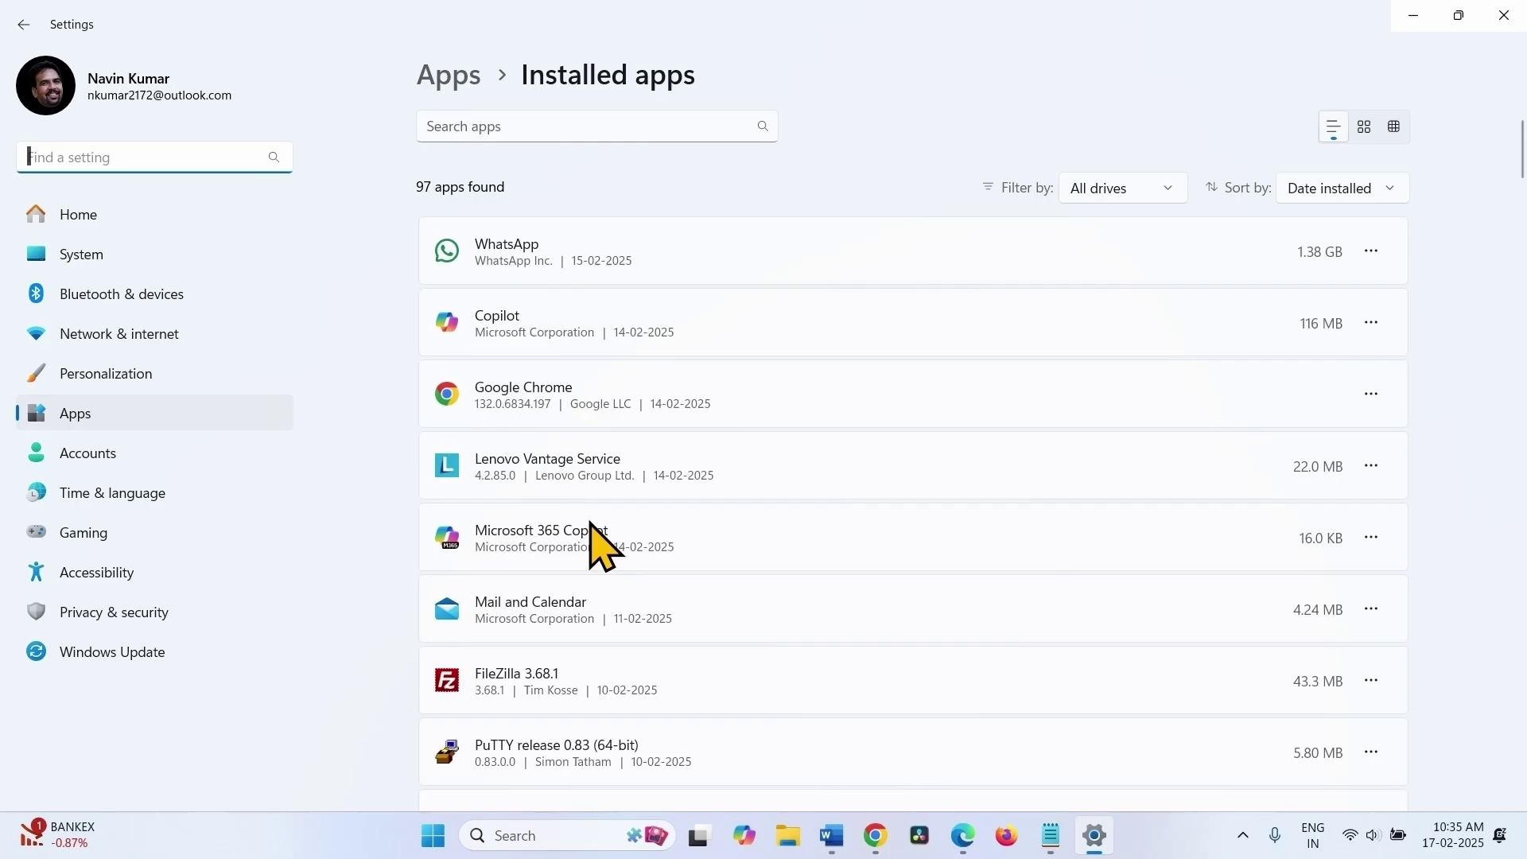
{"action": "scroll", "coordinate": [583, 480], "scroll_direction": "down", "scroll_amount": 7}
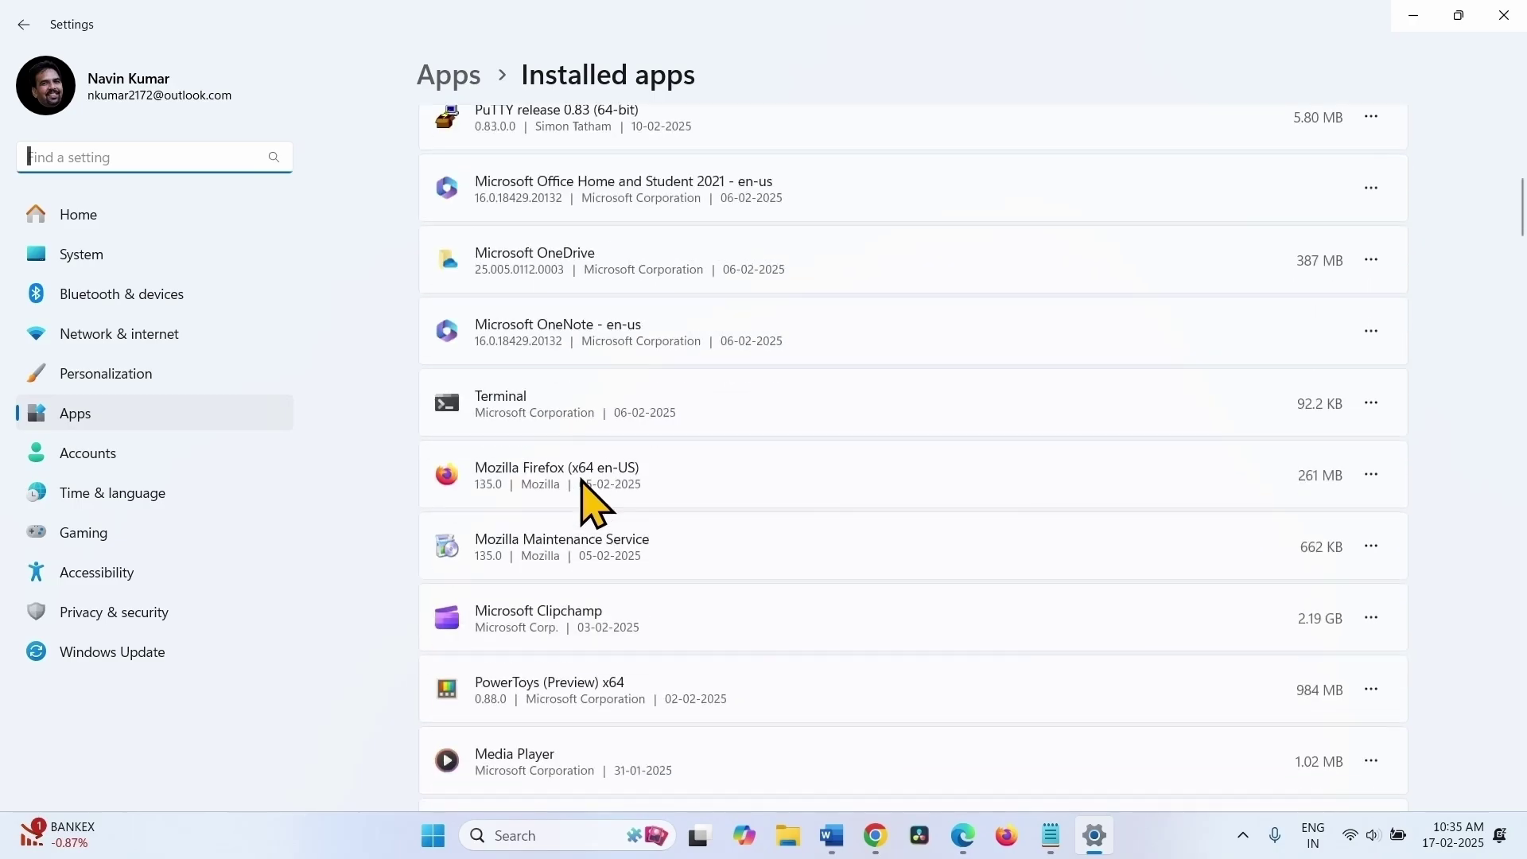
{"action": "scroll", "coordinate": [579, 477], "scroll_direction": "down", "scroll_amount": 7}
{"action": "scroll", "coordinate": [586, 556], "scroll_direction": "down", "scroll_amount": 7}
{"action": "scroll", "coordinate": [586, 562], "scroll_direction": "down", "scroll_amount": 7}
{"action": "scroll", "coordinate": [588, 564], "scroll_direction": "down", "scroll_amount": 3}
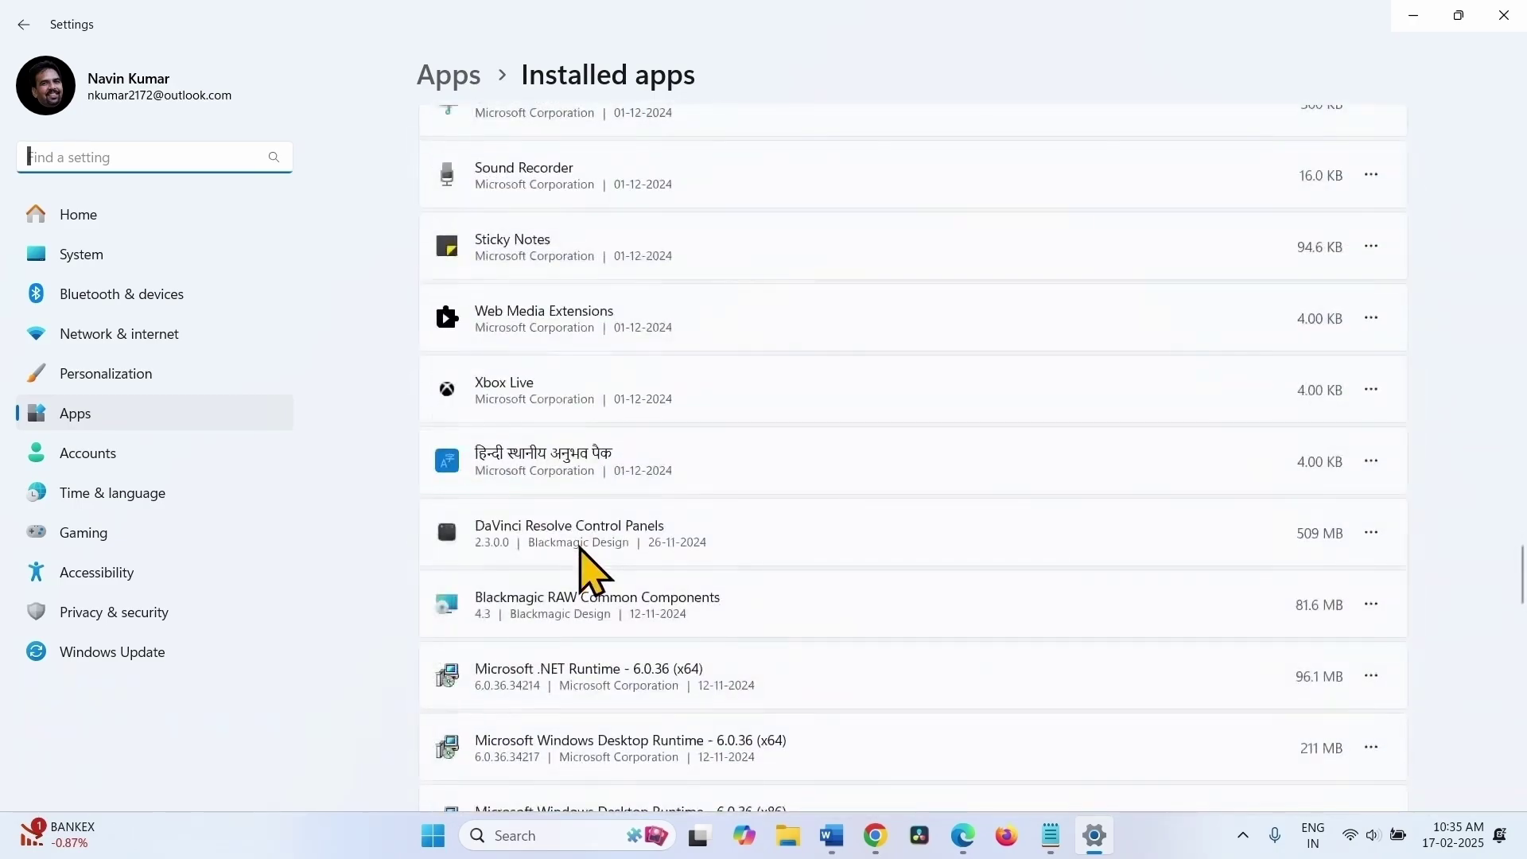
{"action": "scroll", "coordinate": [580, 540], "scroll_direction": "down", "scroll_amount": 4}
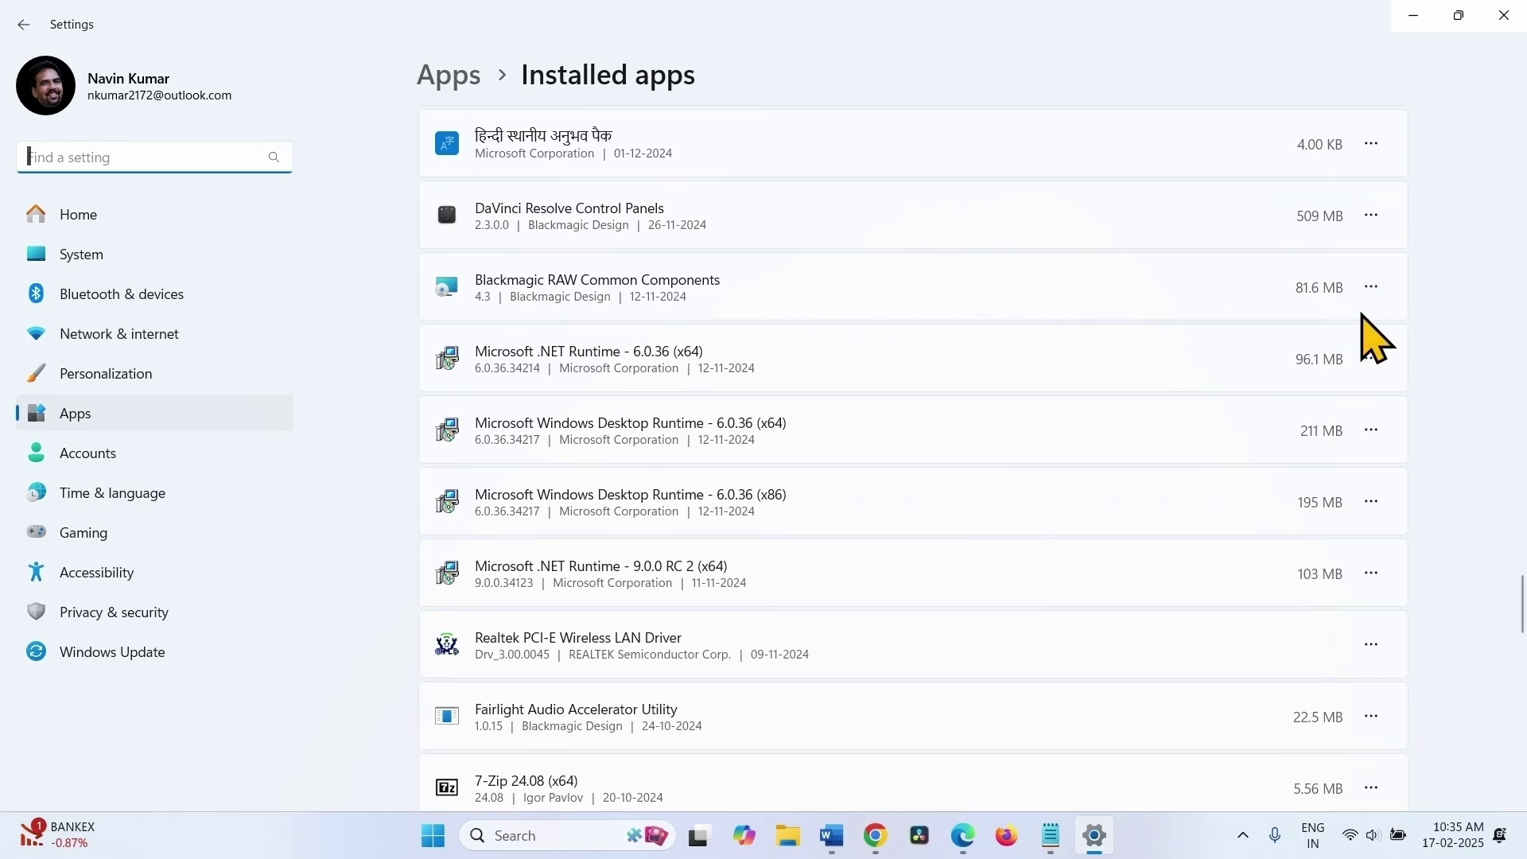
Uninstall Zemana from the installed apps list and close Settings.
{"action": "left_click", "coordinate": [1370, 288]}
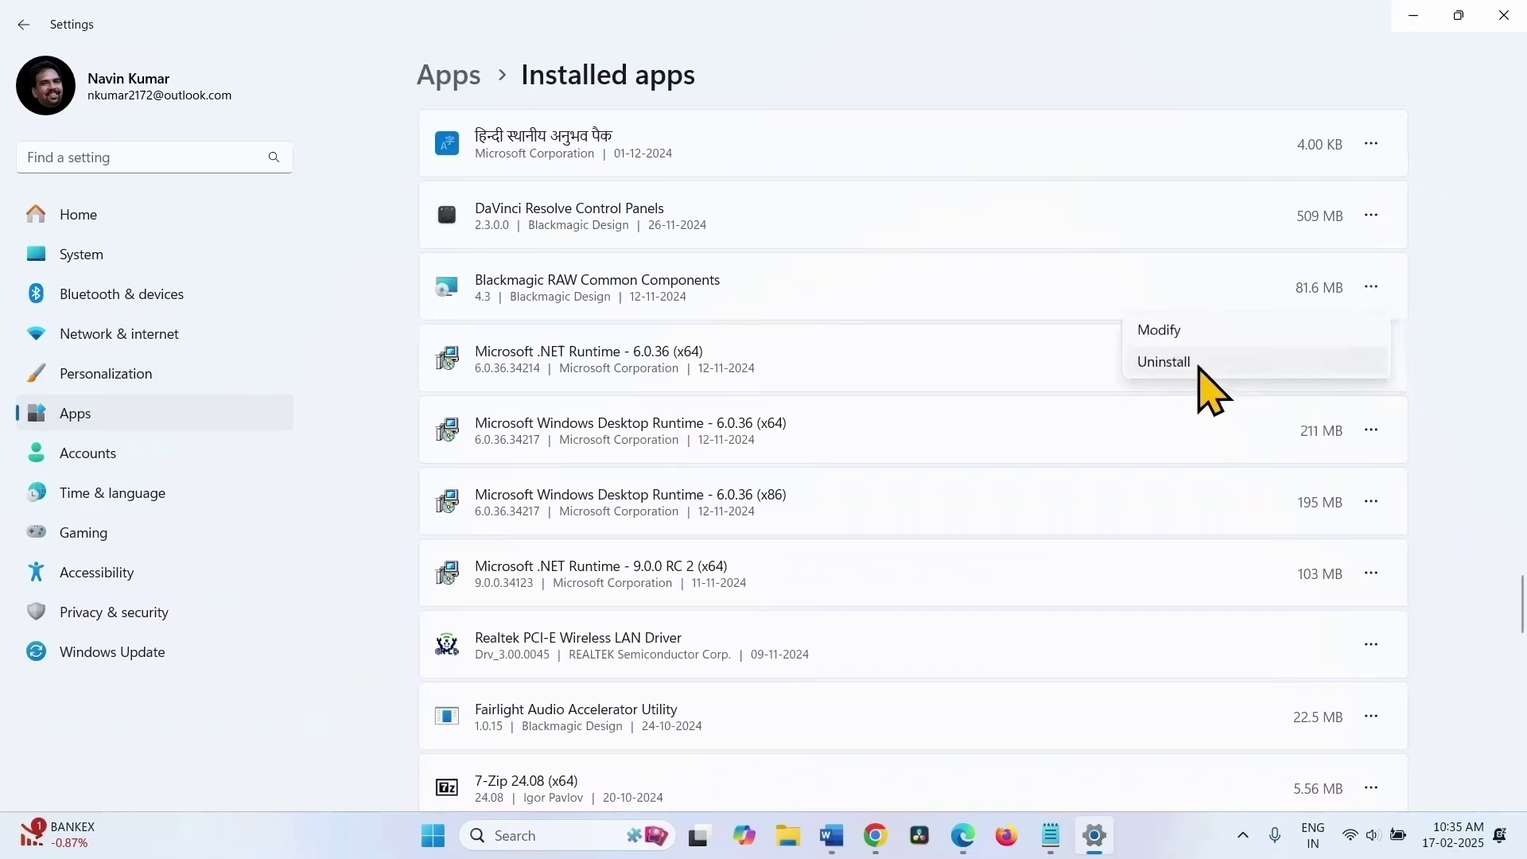
{"action": "left_click", "coordinate": [1198, 366]}
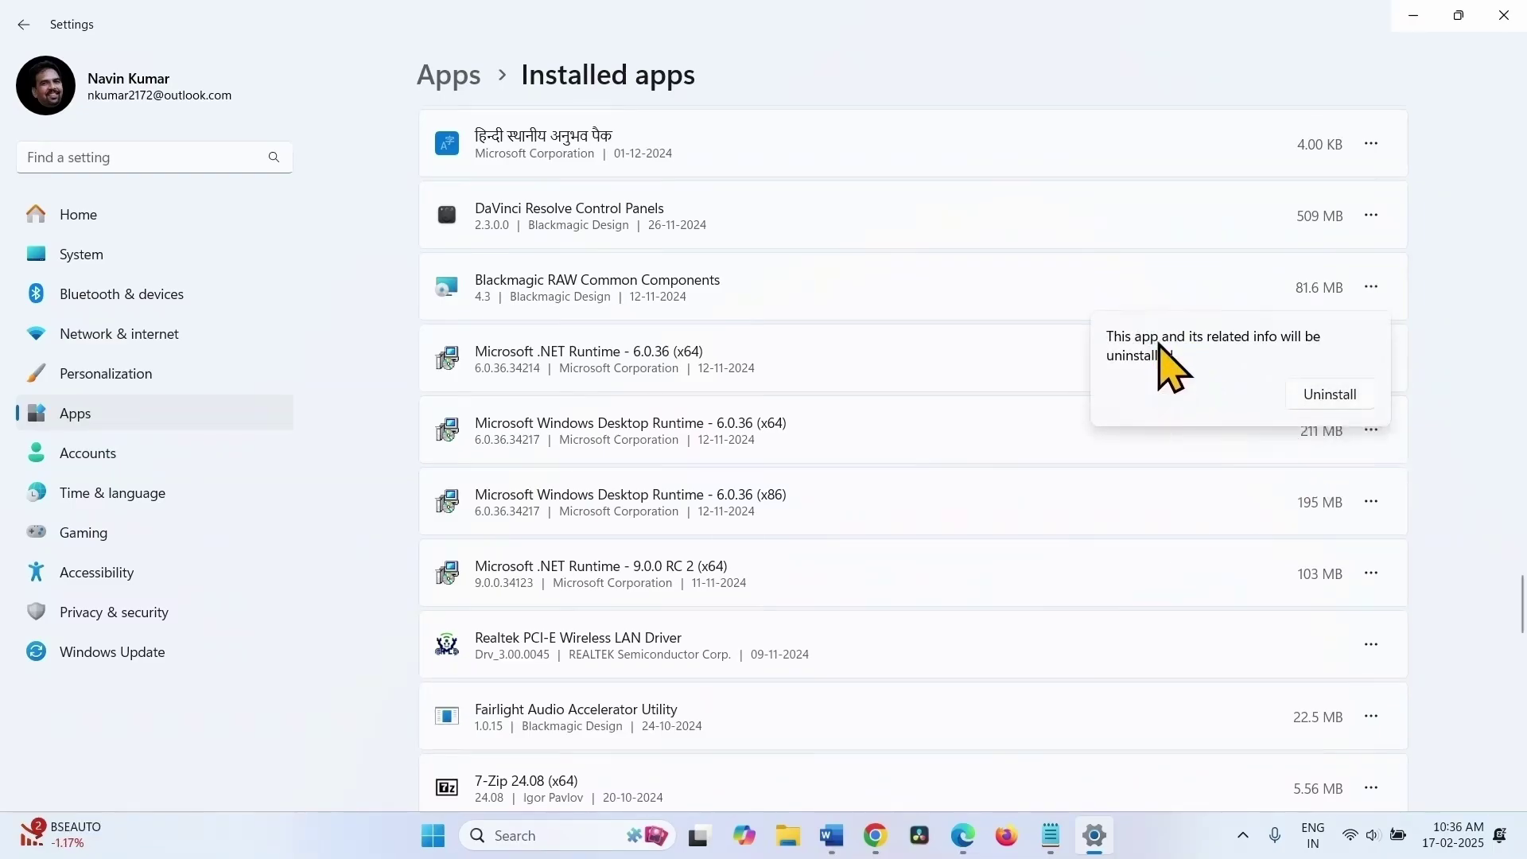
{"action": "left_click", "coordinate": [1332, 397]}
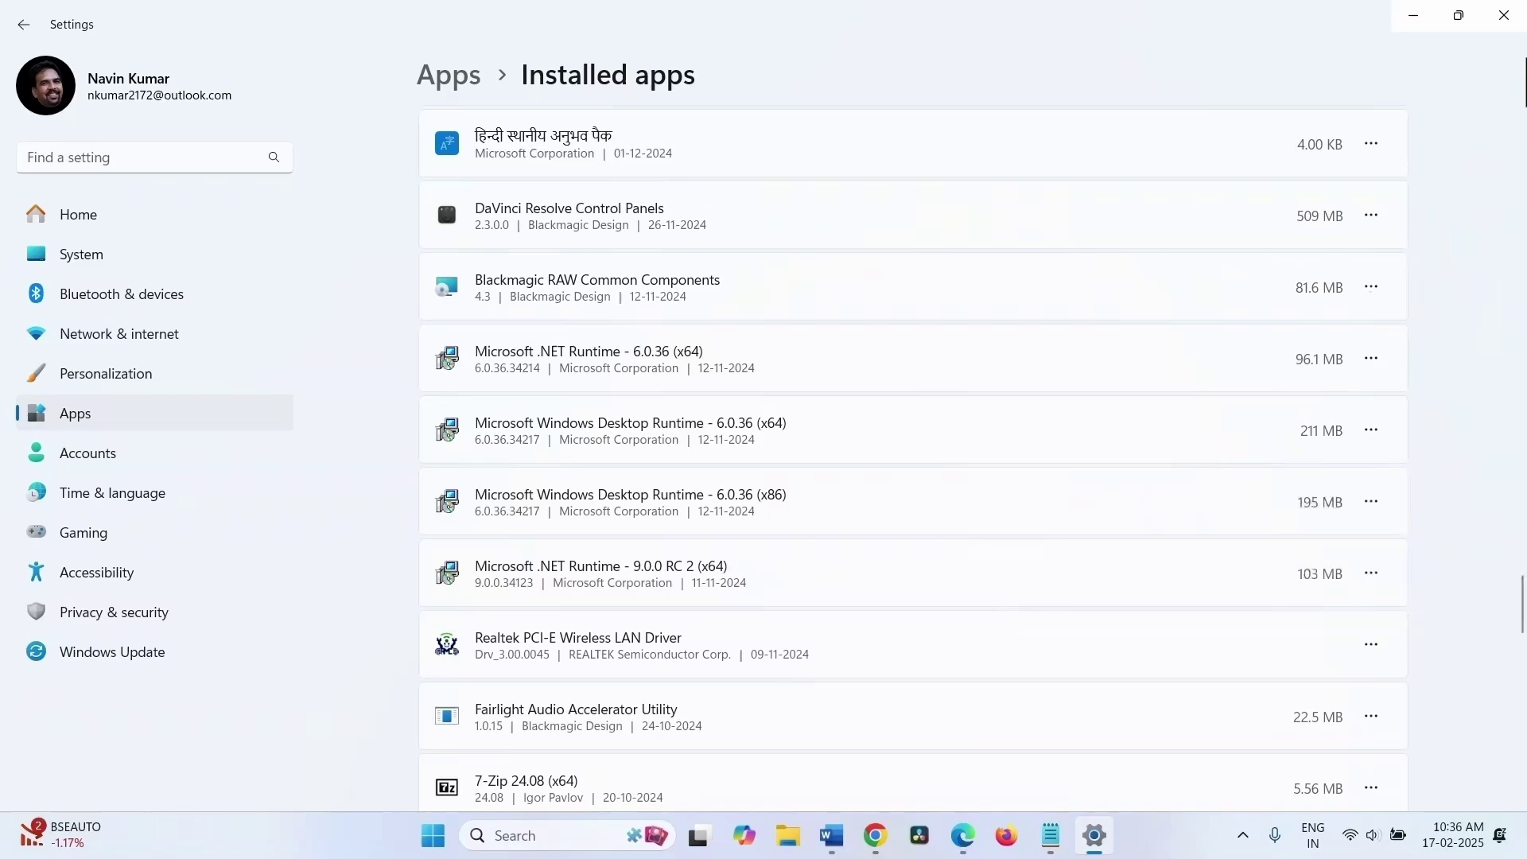
{"action": "left_click", "coordinate": [1503, 16]}
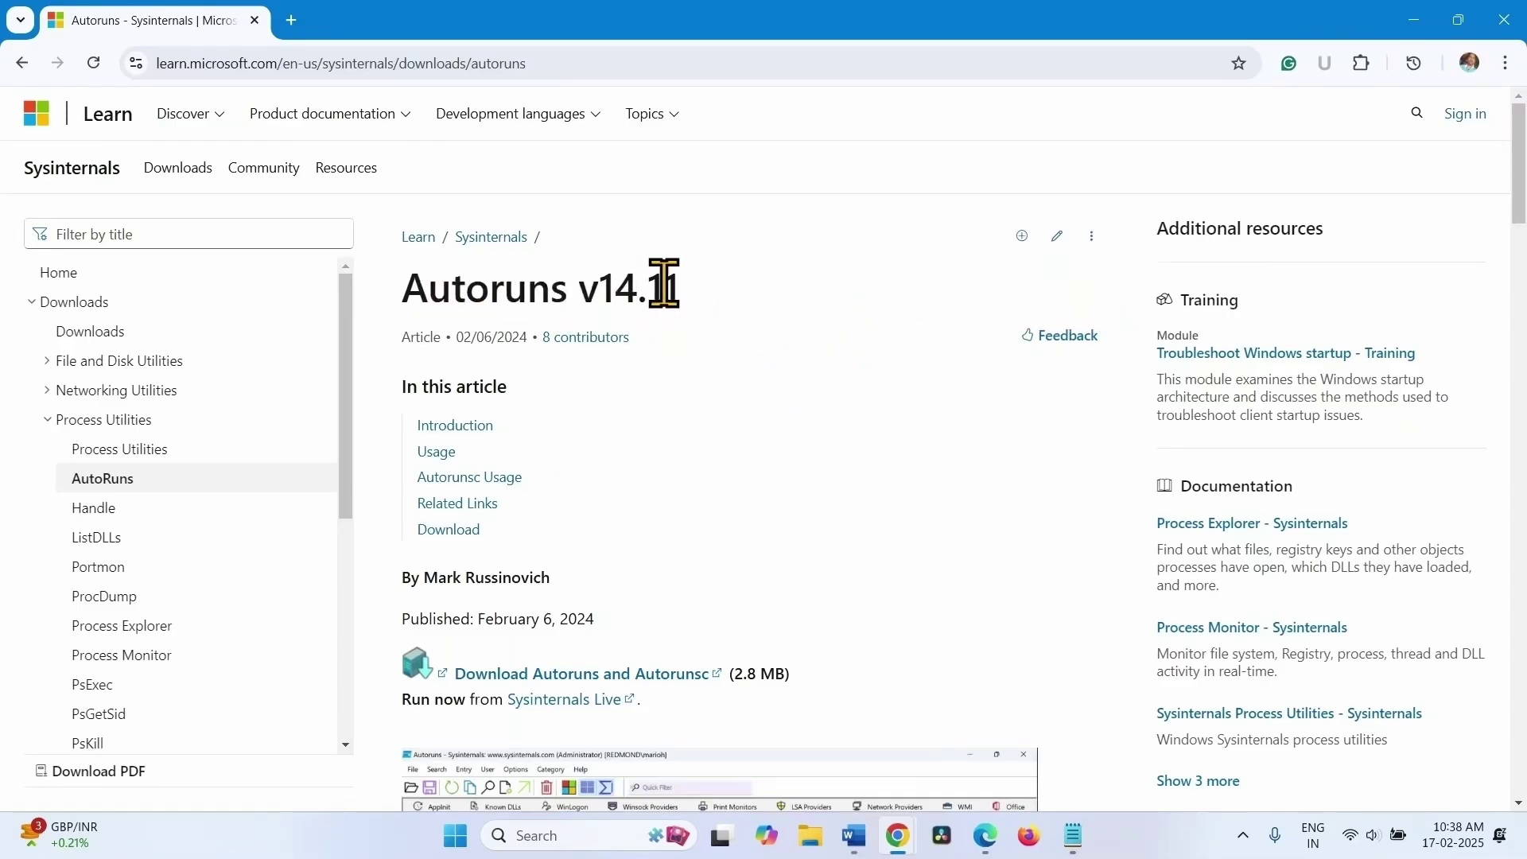
Download the 2.8 MB Autoruns.zip via 'Download Autoruns and Autorunsc'.
{"action": "scroll", "coordinate": [692, 298], "scroll_direction": "down", "scroll_amount": 3}
{"action": "scroll", "coordinate": [716, 310], "scroll_direction": "down", "scroll_amount": 2}
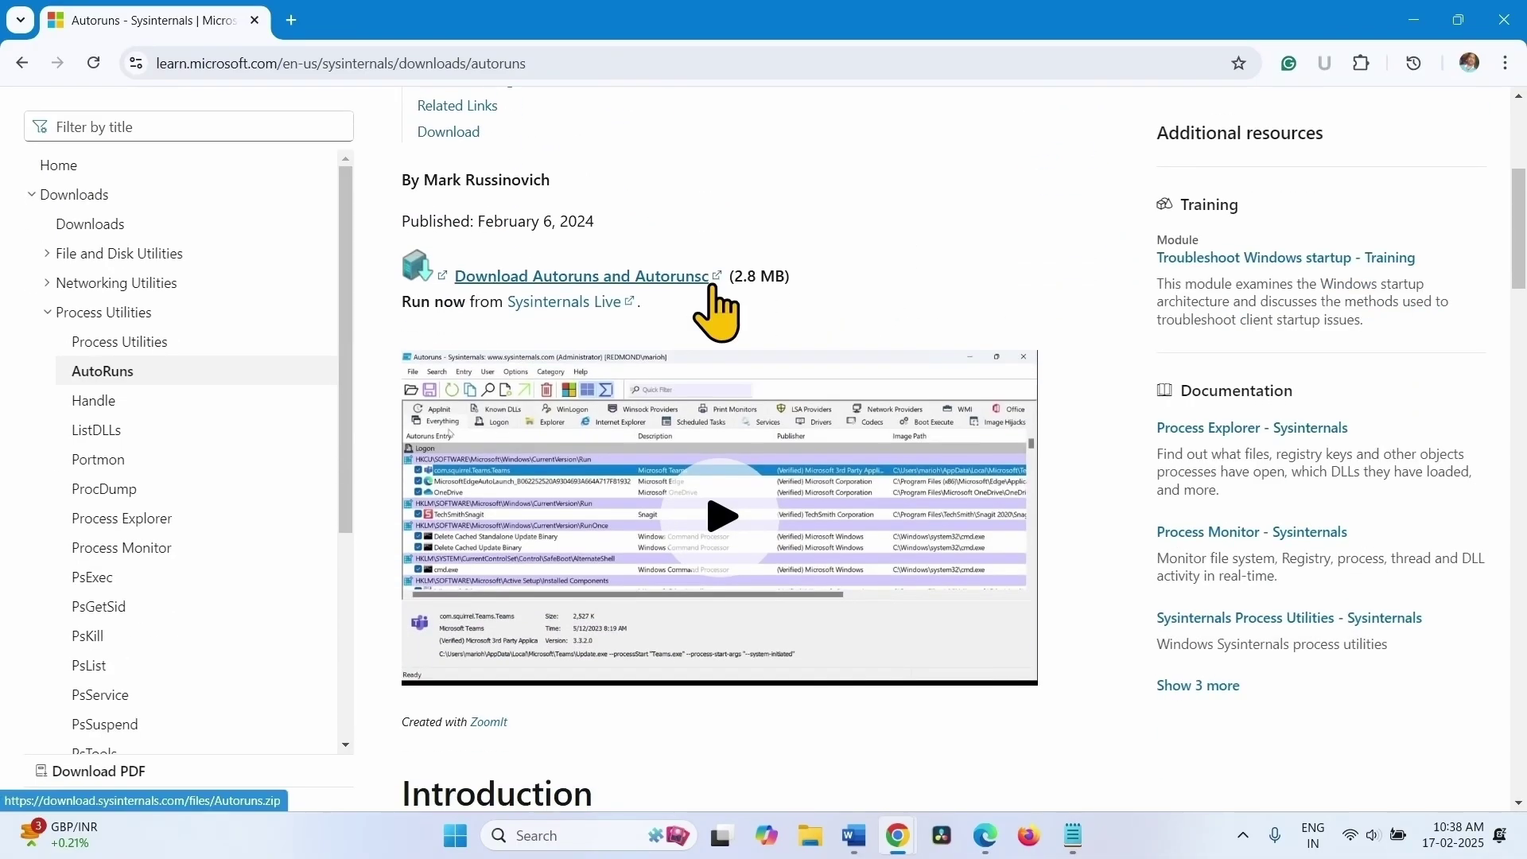
{"action": "left_click", "coordinate": [646, 278]}
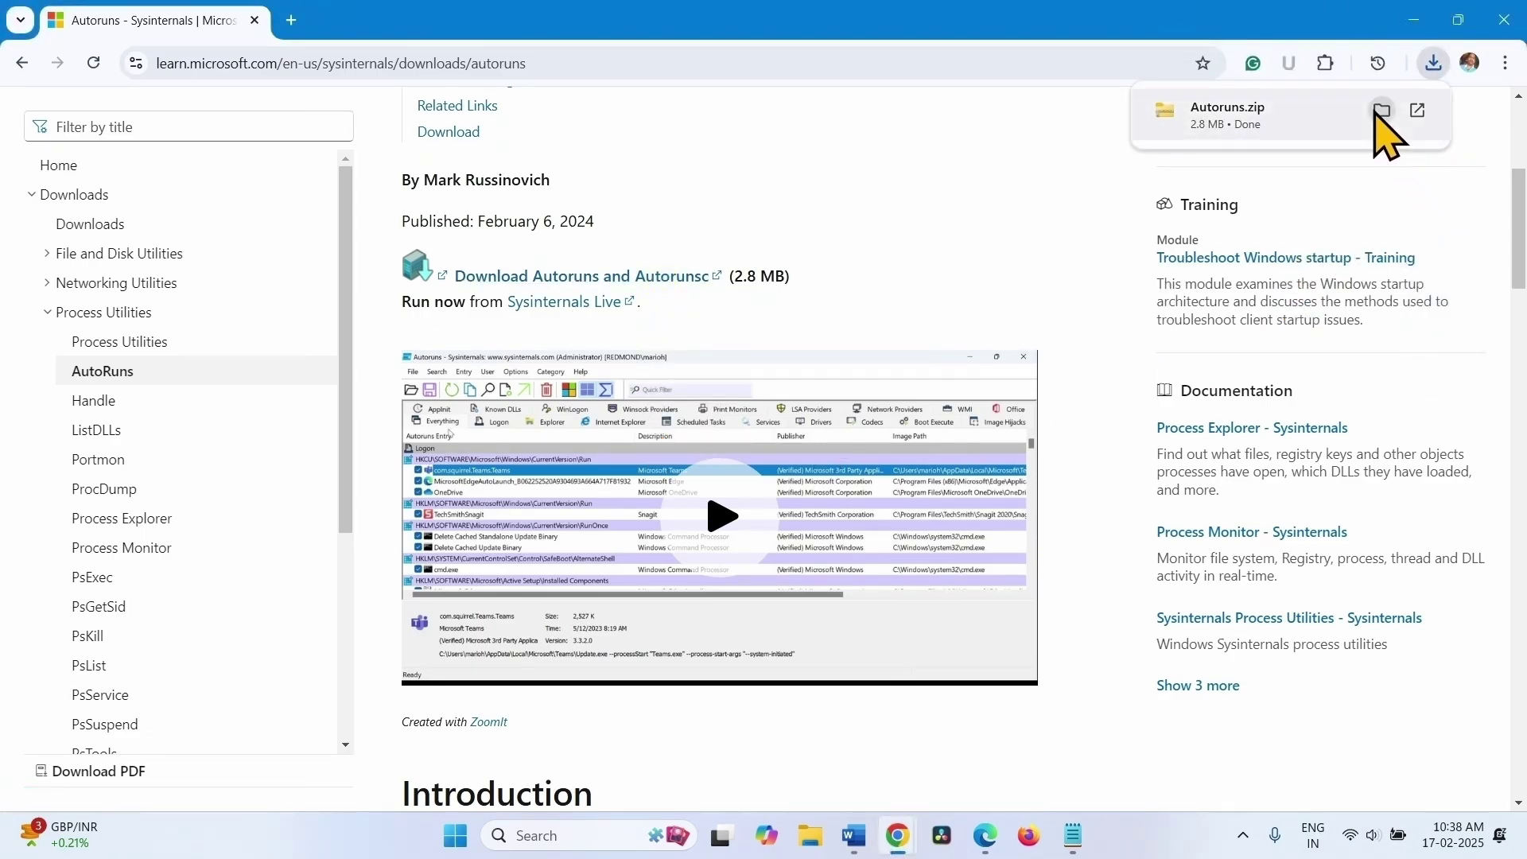
{"action": "mouse_move", "coordinate": [1381, 110]}
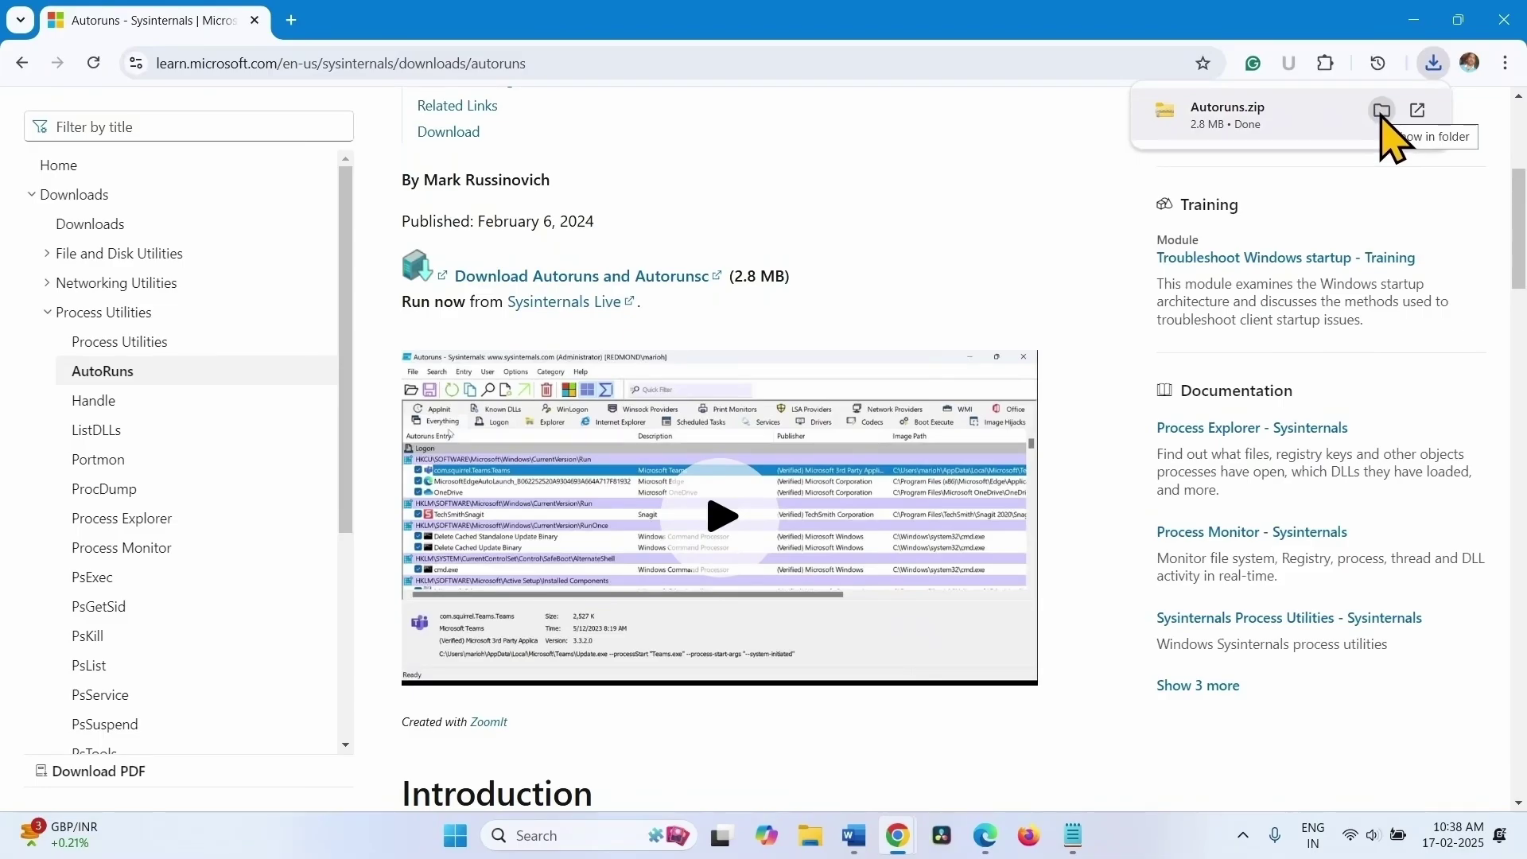
Extract Autoruns.zip into an Autoruns folder in Downloads and launch Autoruns64.exe.
{"action": "left_click", "coordinate": [1381, 111]}
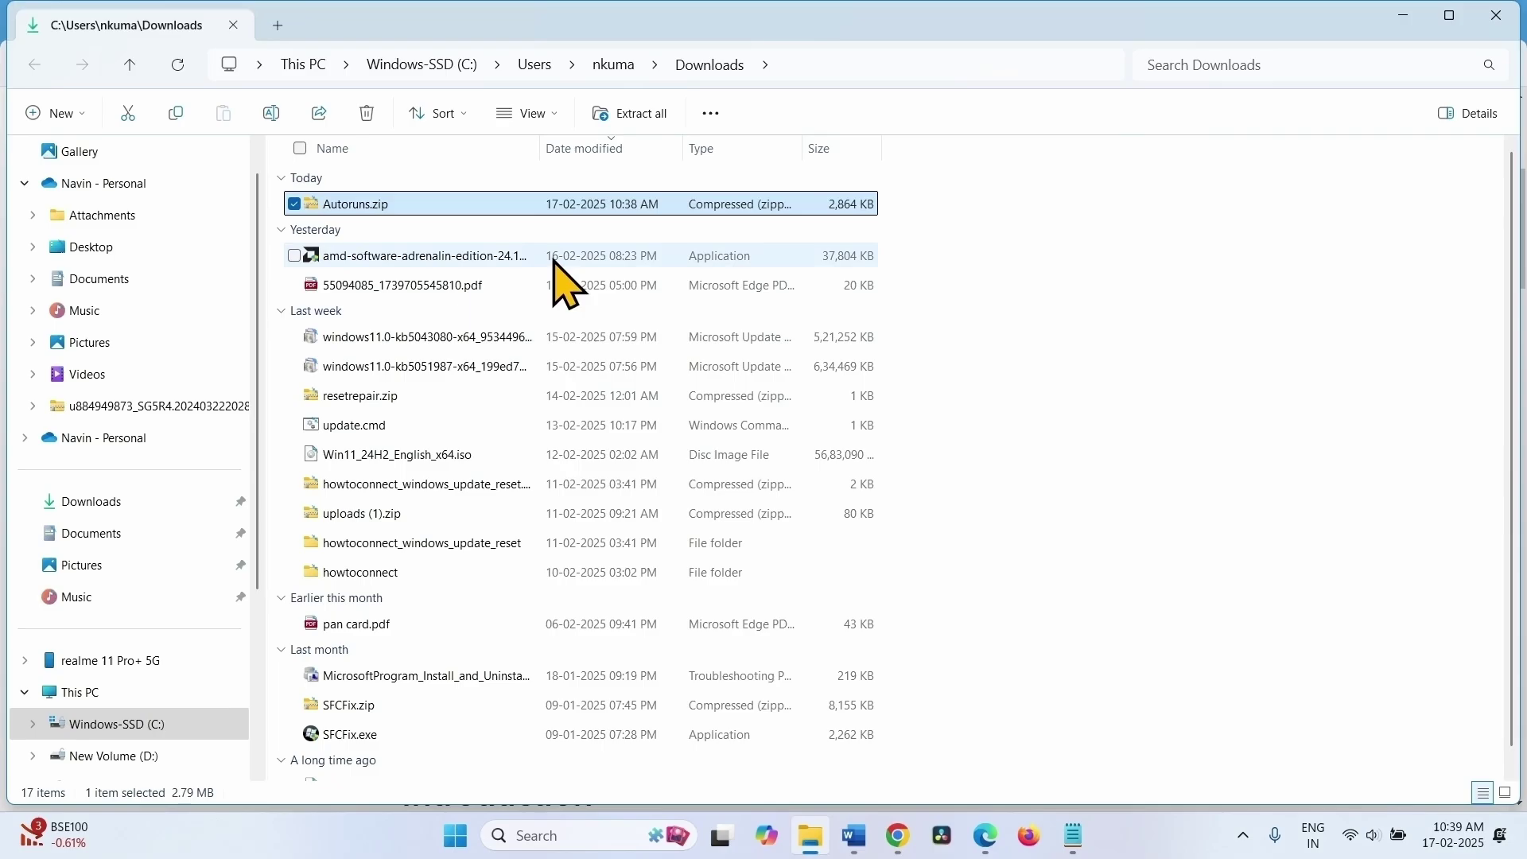
{"action": "left_click", "coordinate": [644, 118]}
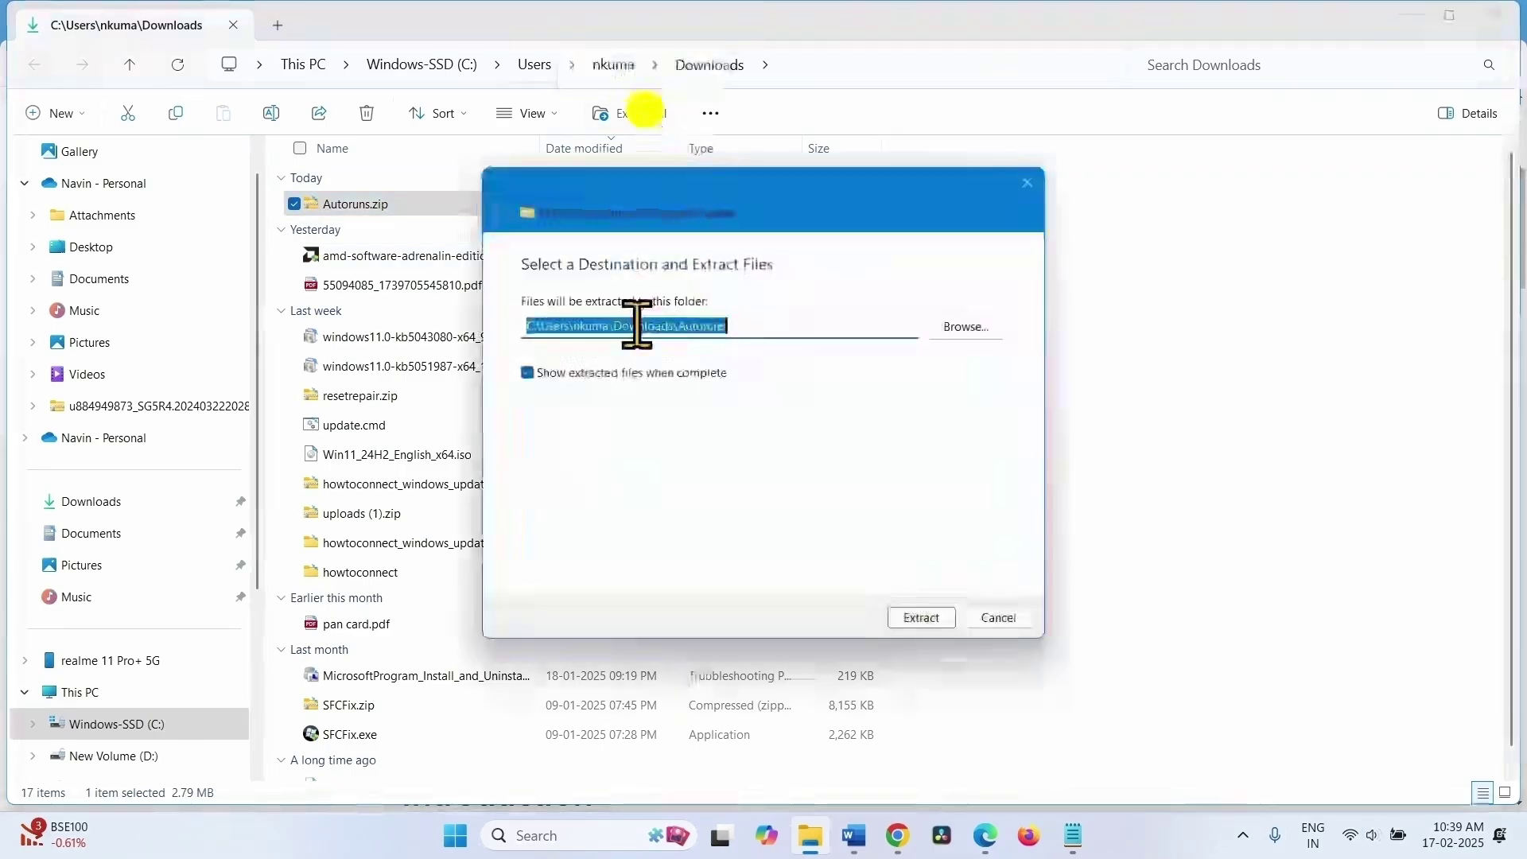
{"action": "left_click", "coordinate": [906, 622]}
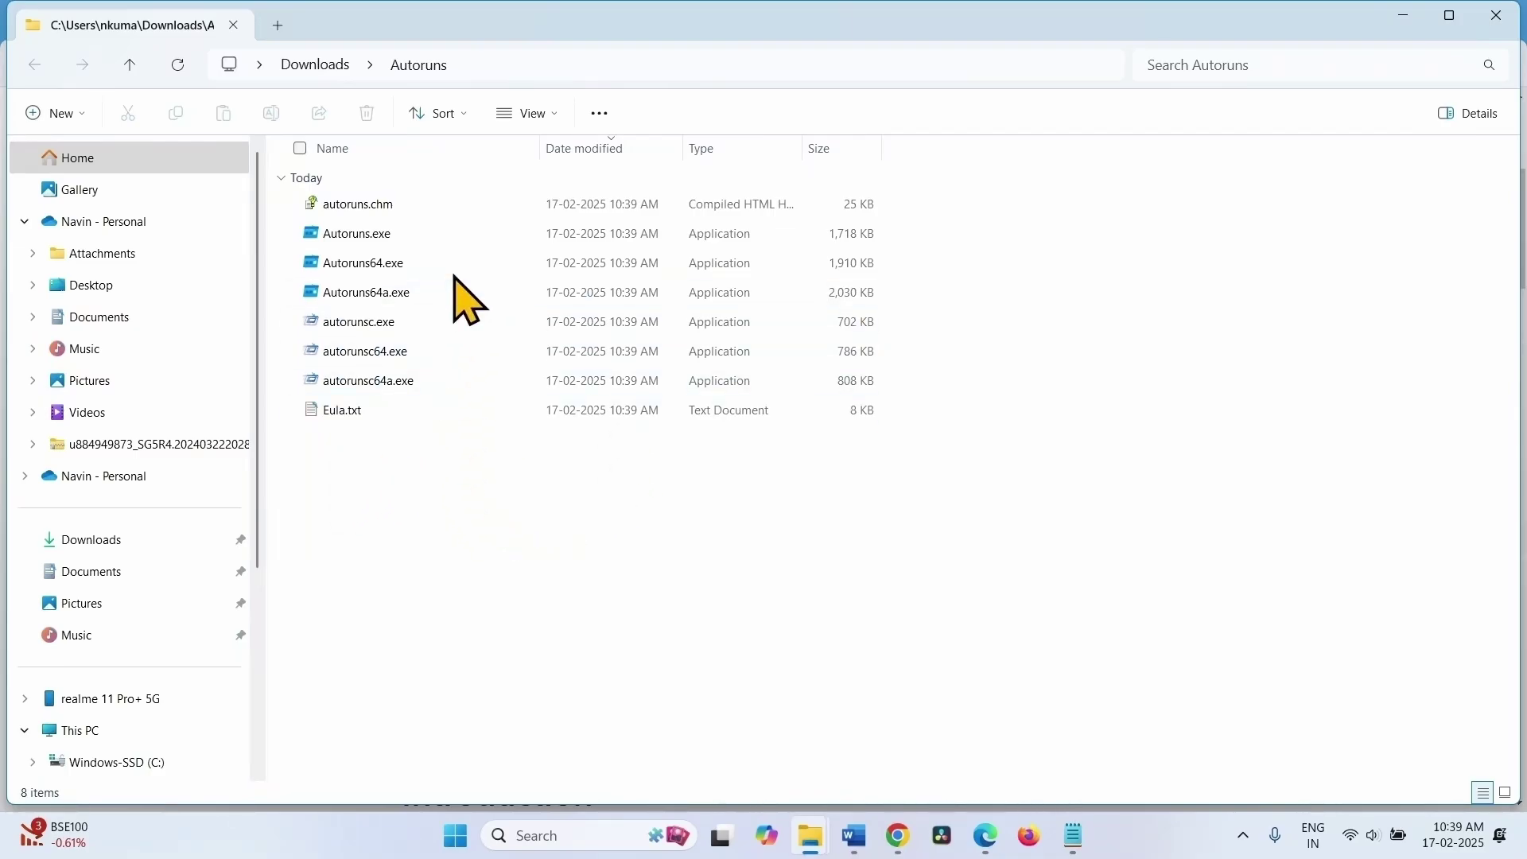
{"action": "mouse_move", "coordinate": [361, 262]}
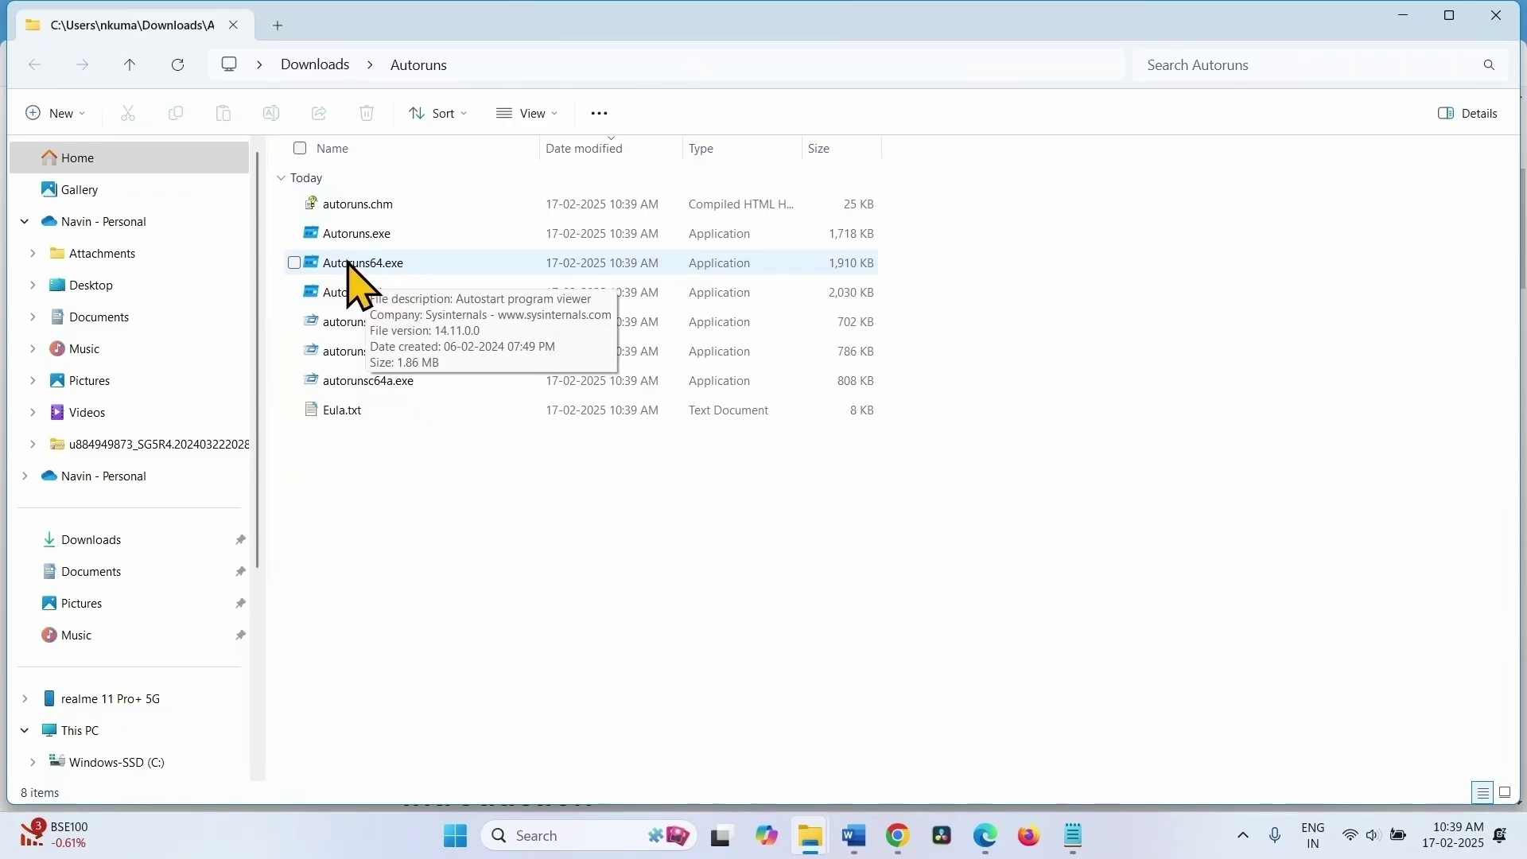
{"action": "right_click", "coordinate": [395, 275]}
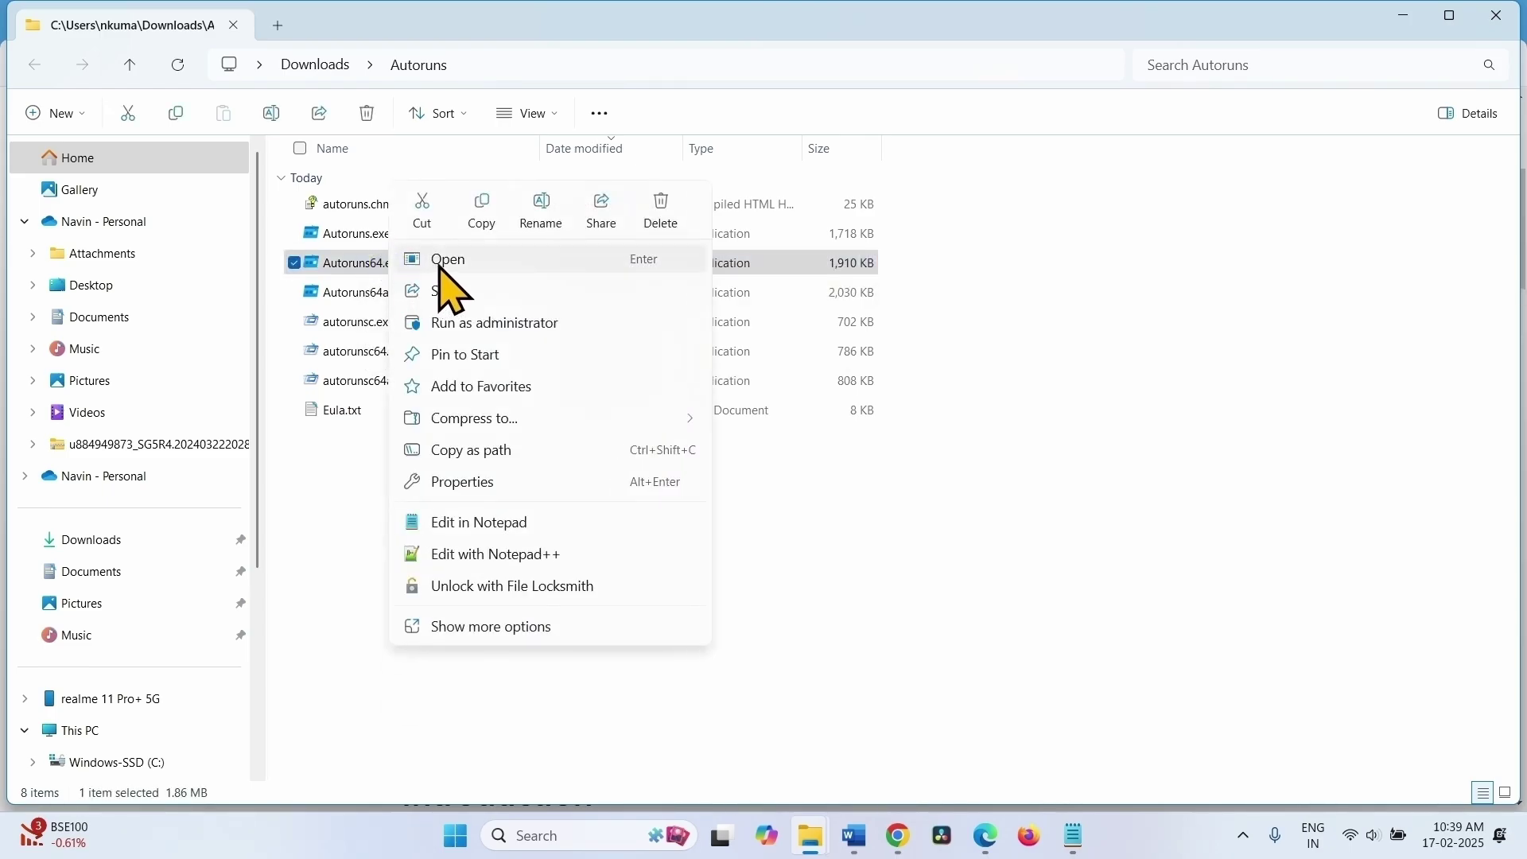
{"action": "left_click", "coordinate": [443, 267]}
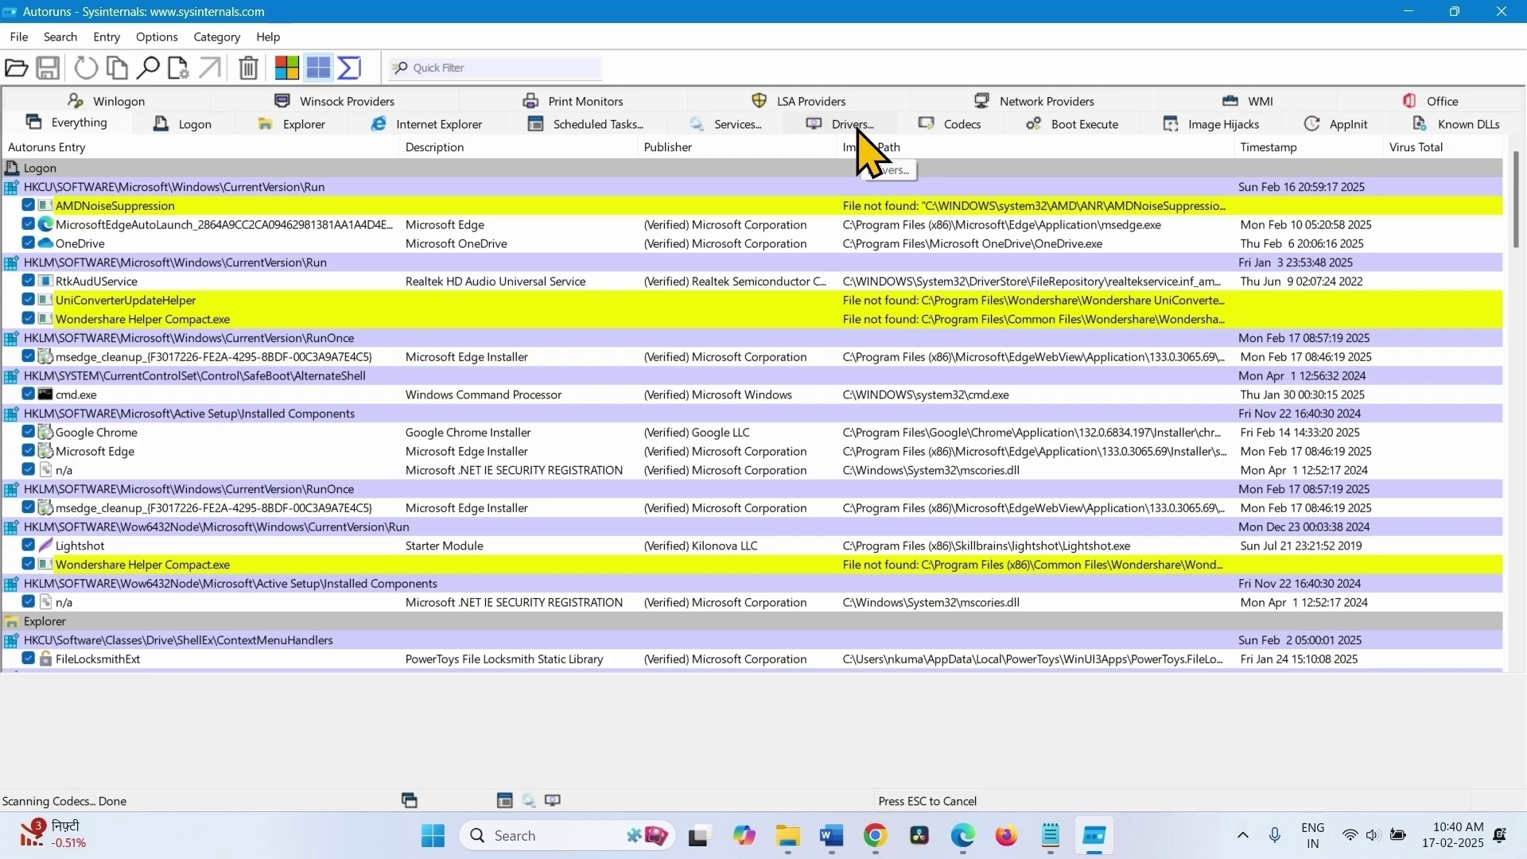
Delete the amsdk entry from the Drivers tab and relaunch Autoruns as Administrator.
{"action": "left_click", "coordinate": [857, 129]}
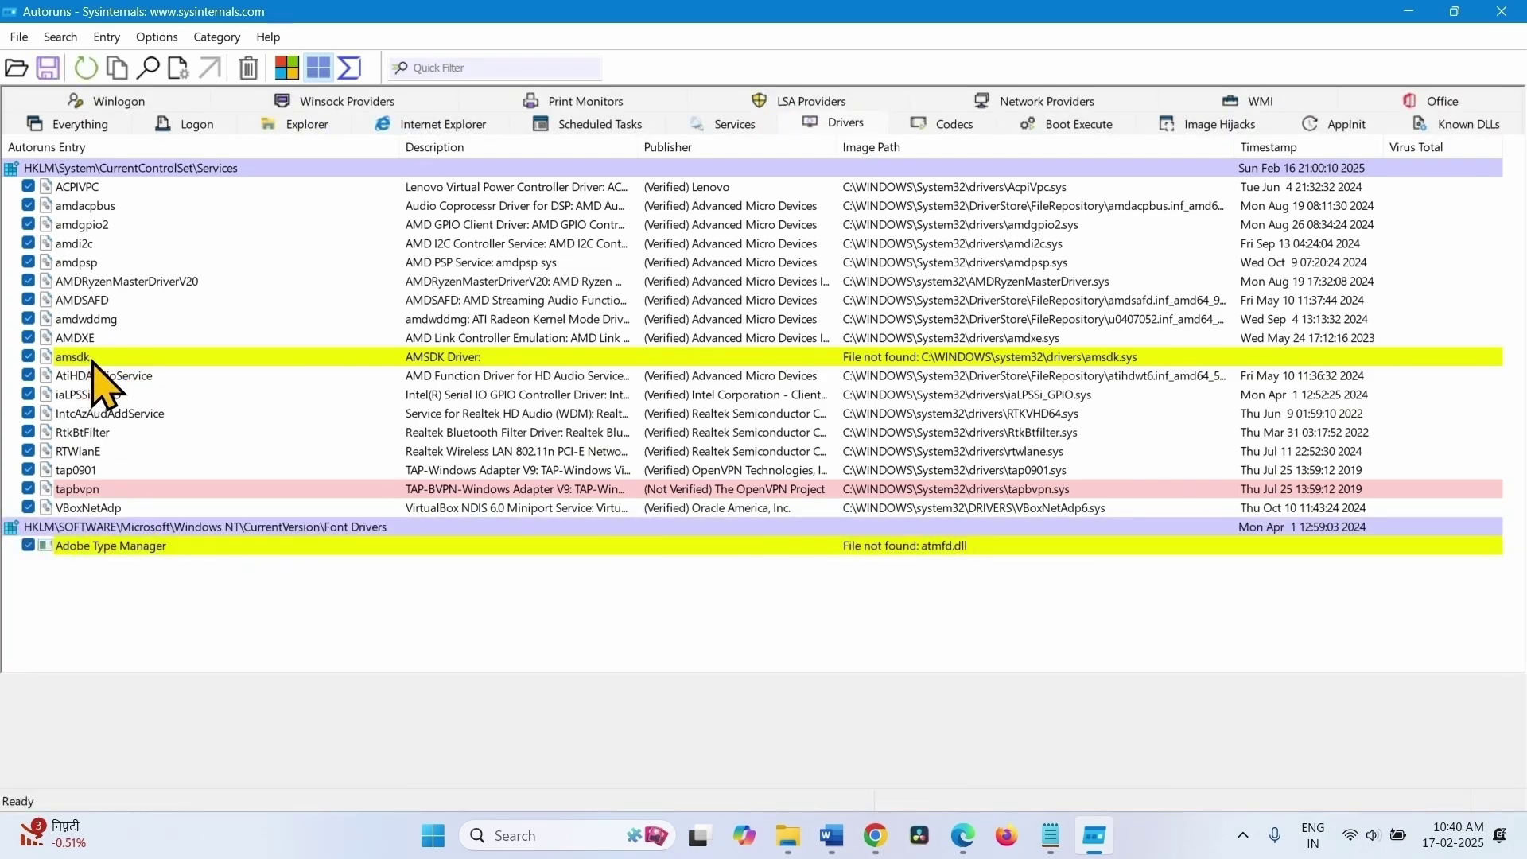
{"action": "right_click", "coordinate": [94, 363]}
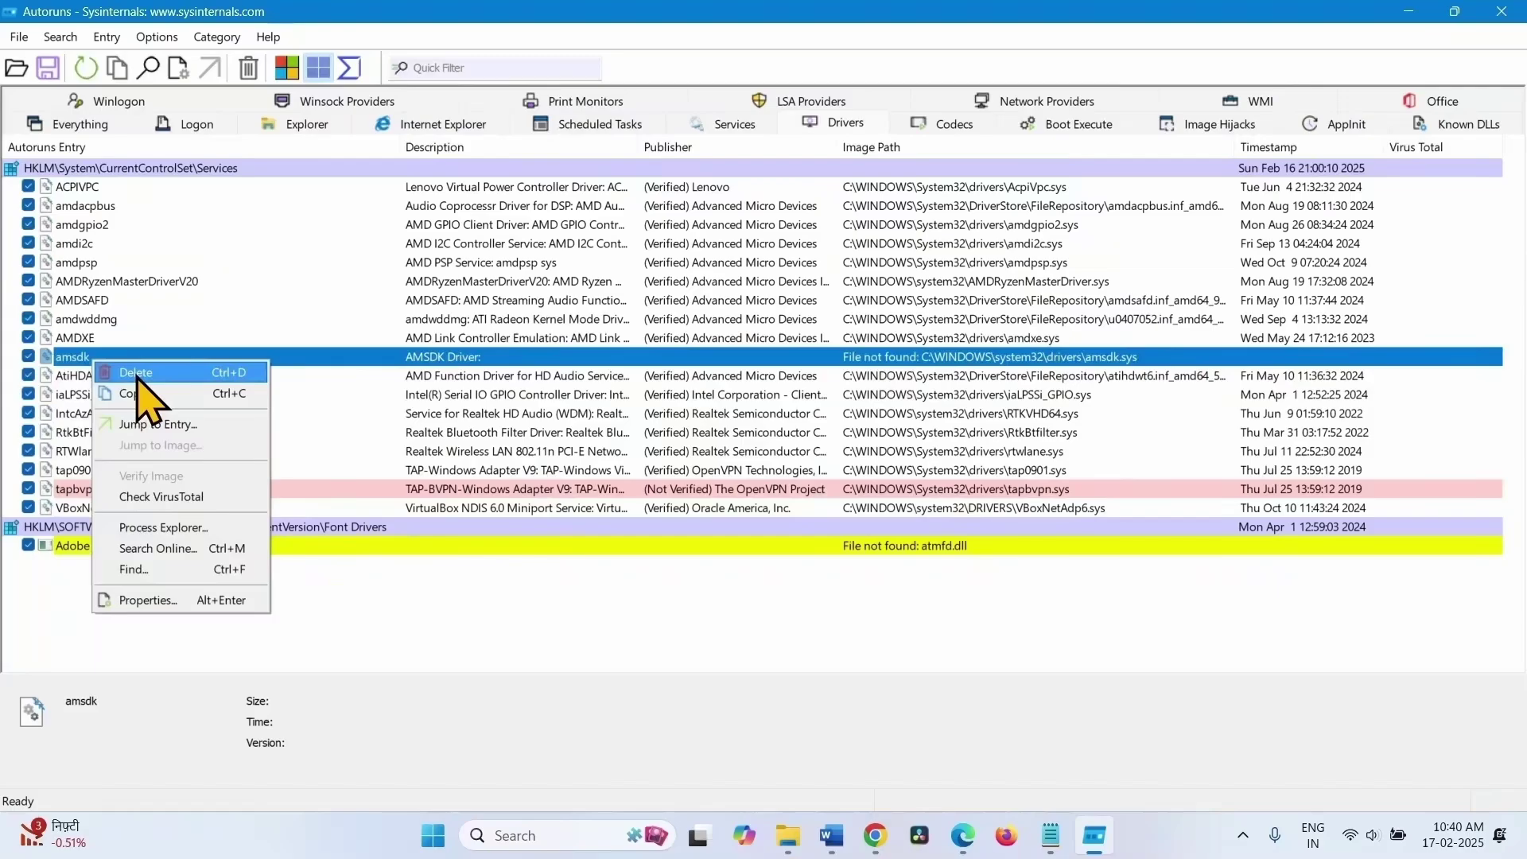
{"action": "left_click", "coordinate": [135, 372]}
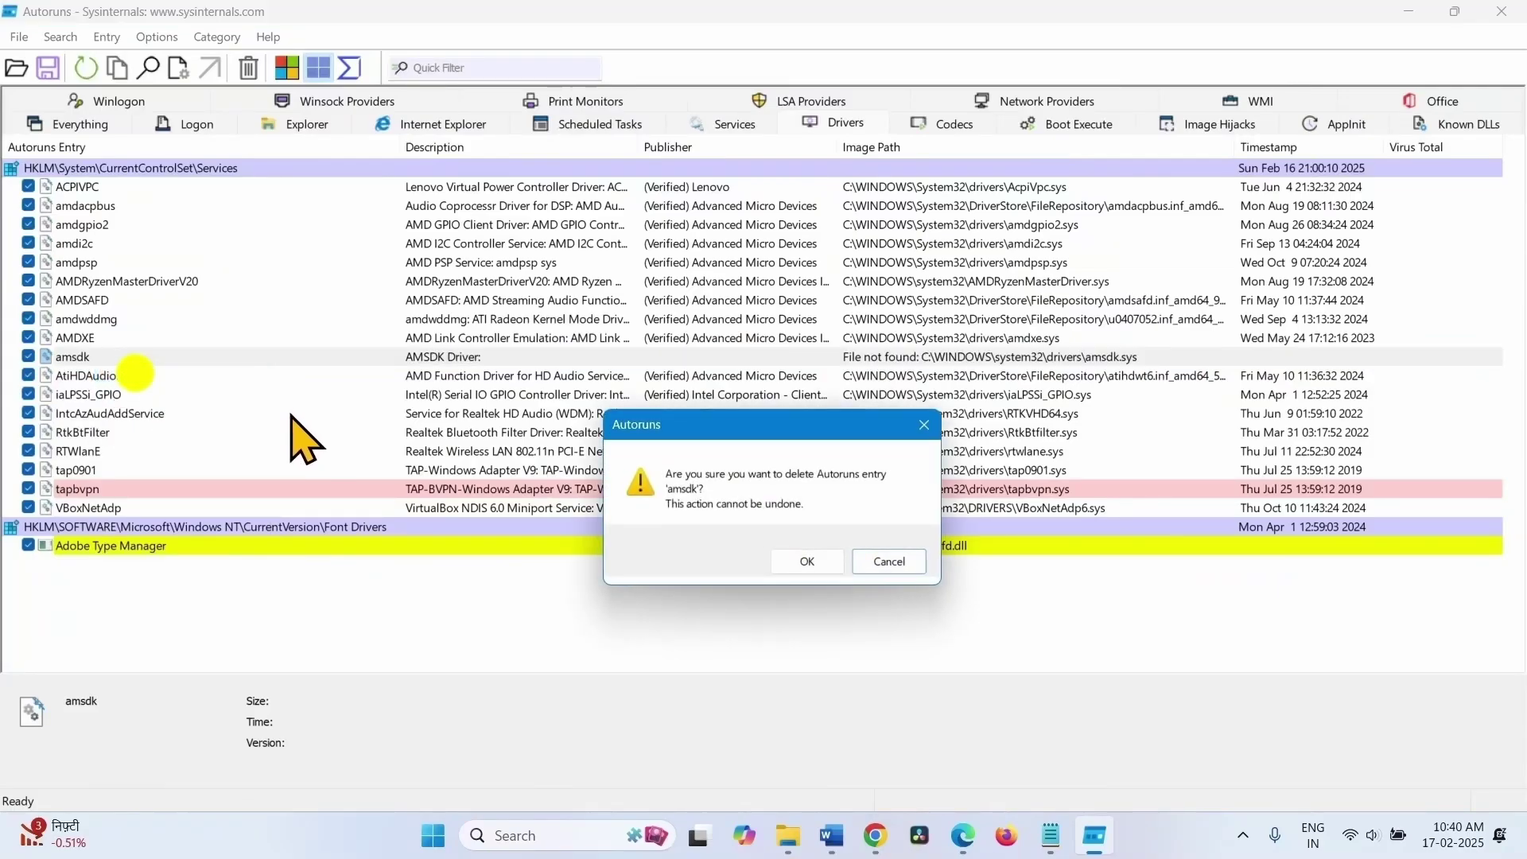
{"action": "left_click", "coordinate": [807, 561]}
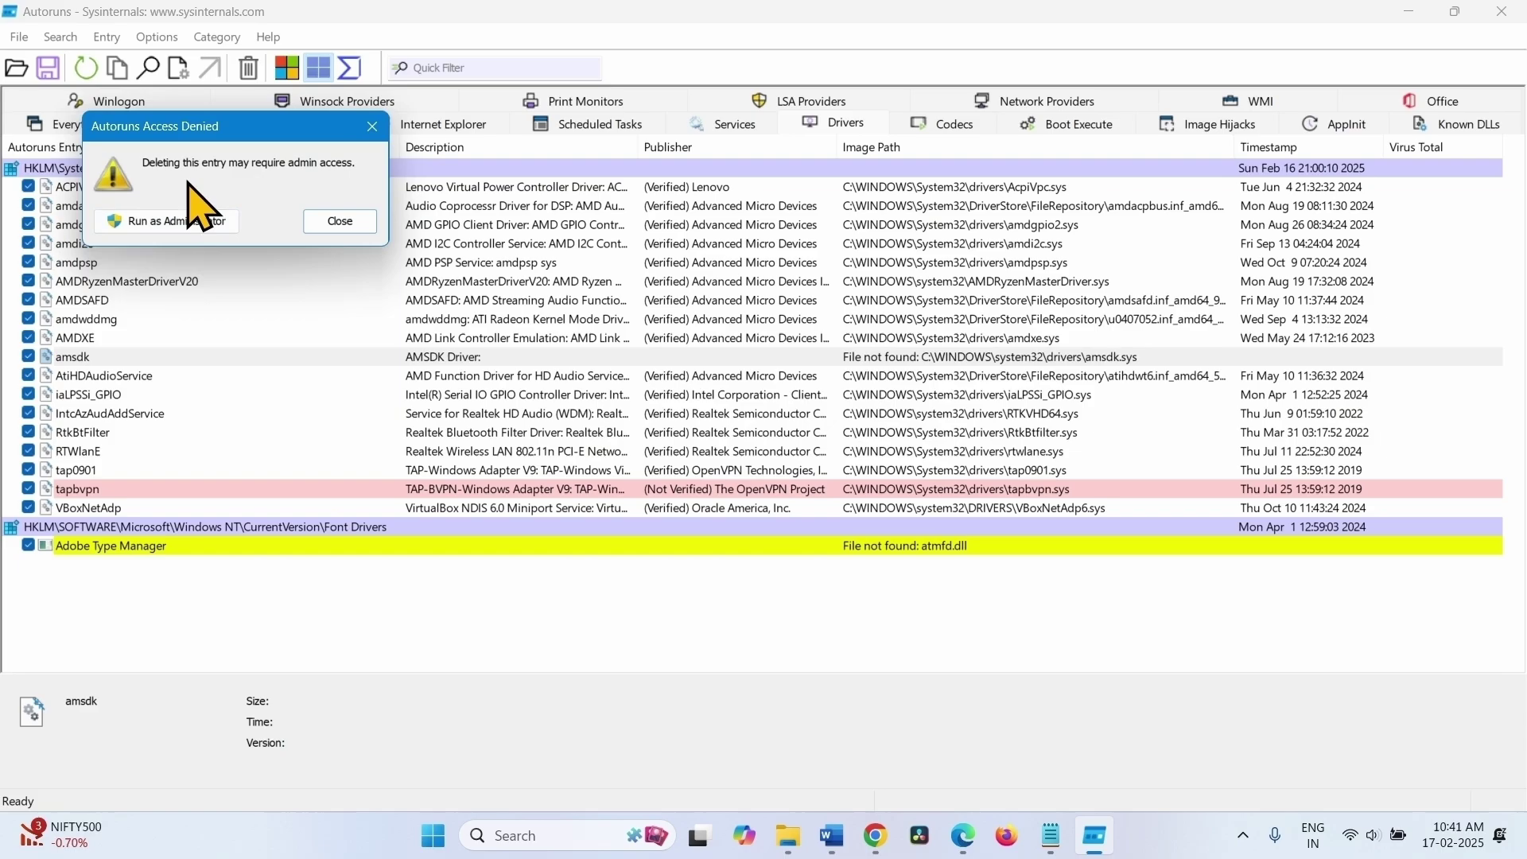
{"action": "left_click", "coordinate": [151, 222]}
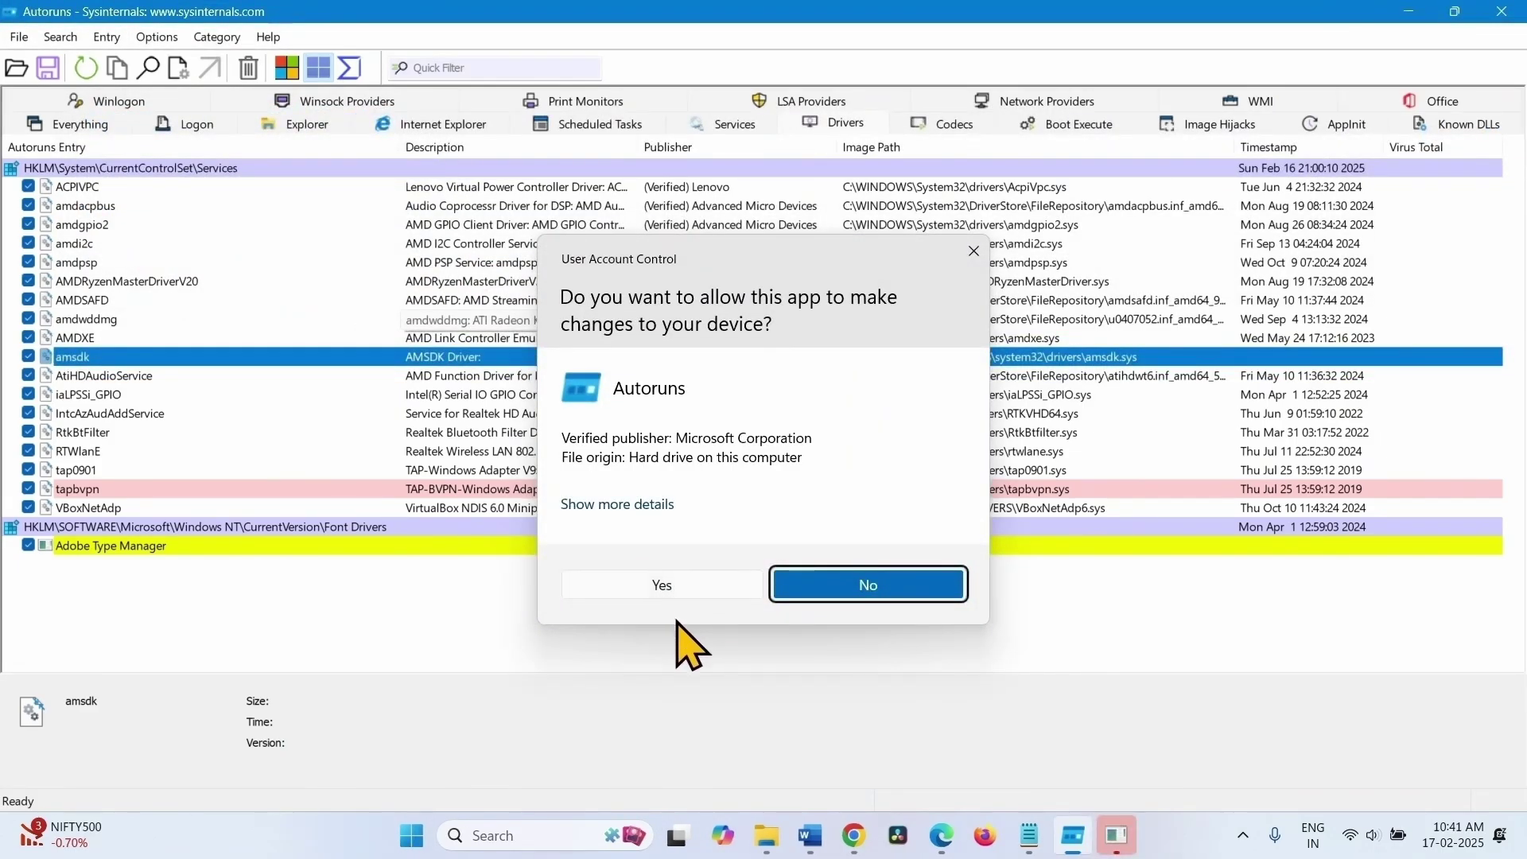
{"action": "left_click", "coordinate": [662, 587]}
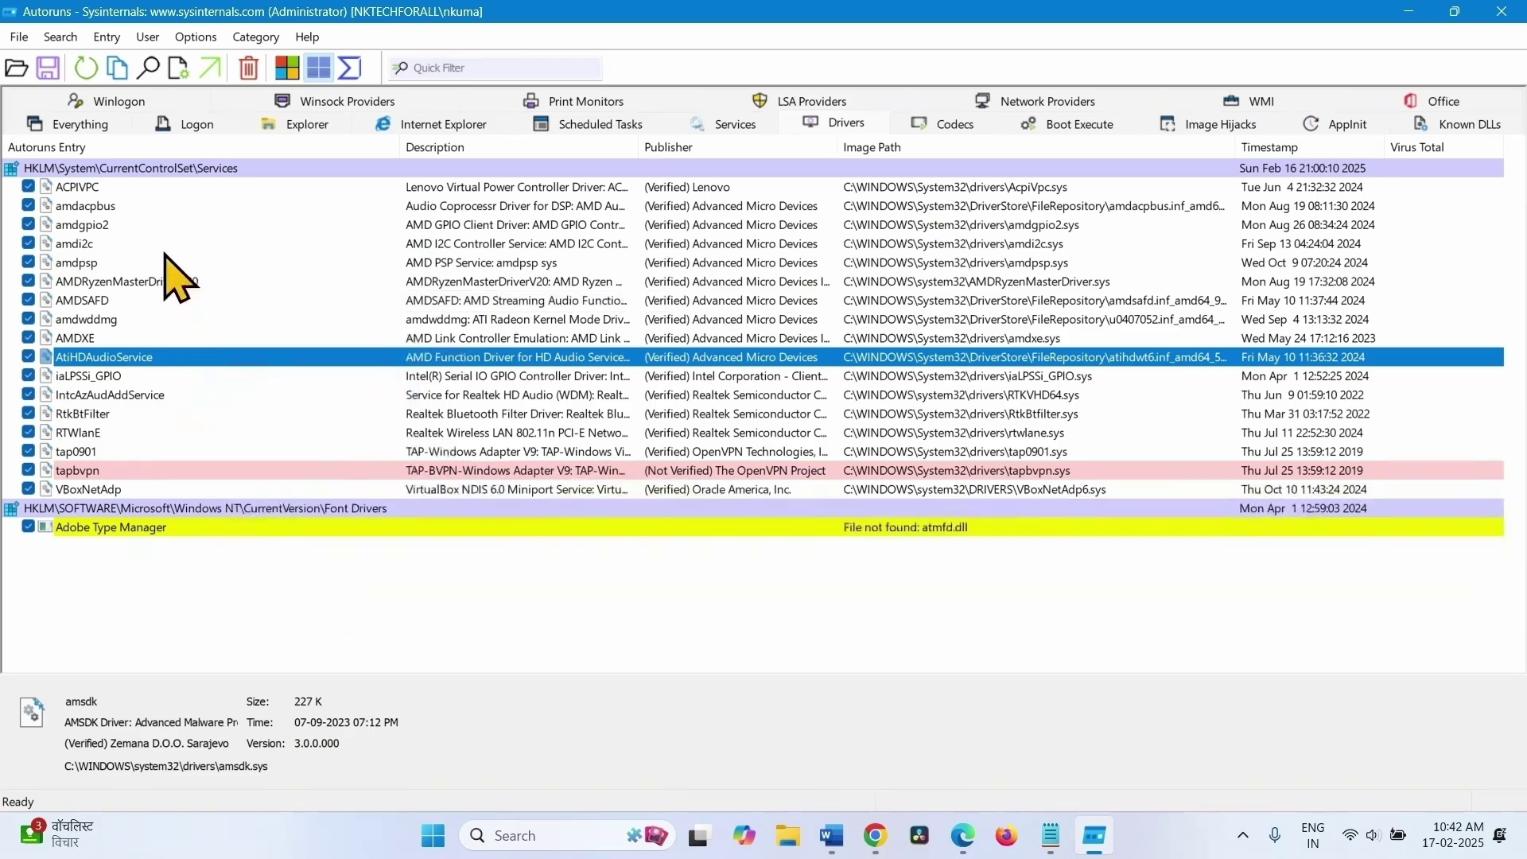
Search Autoruns for 'ams', confirm no amsdk entry remains, and close Autoruns.
{"action": "left_click", "coordinate": [149, 67]}
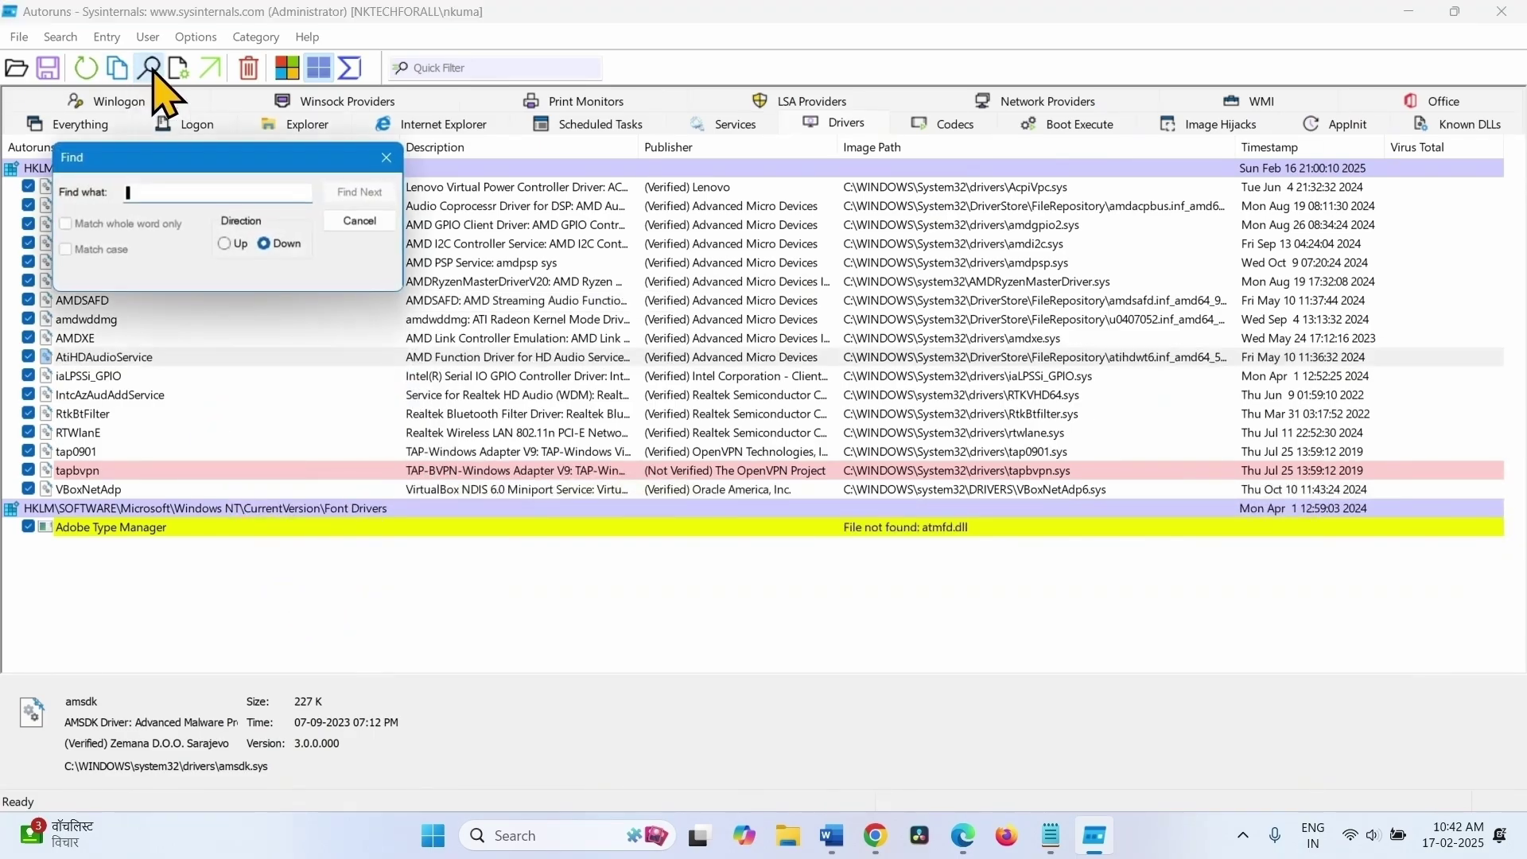
{"action": "type", "text": "amsdk"}
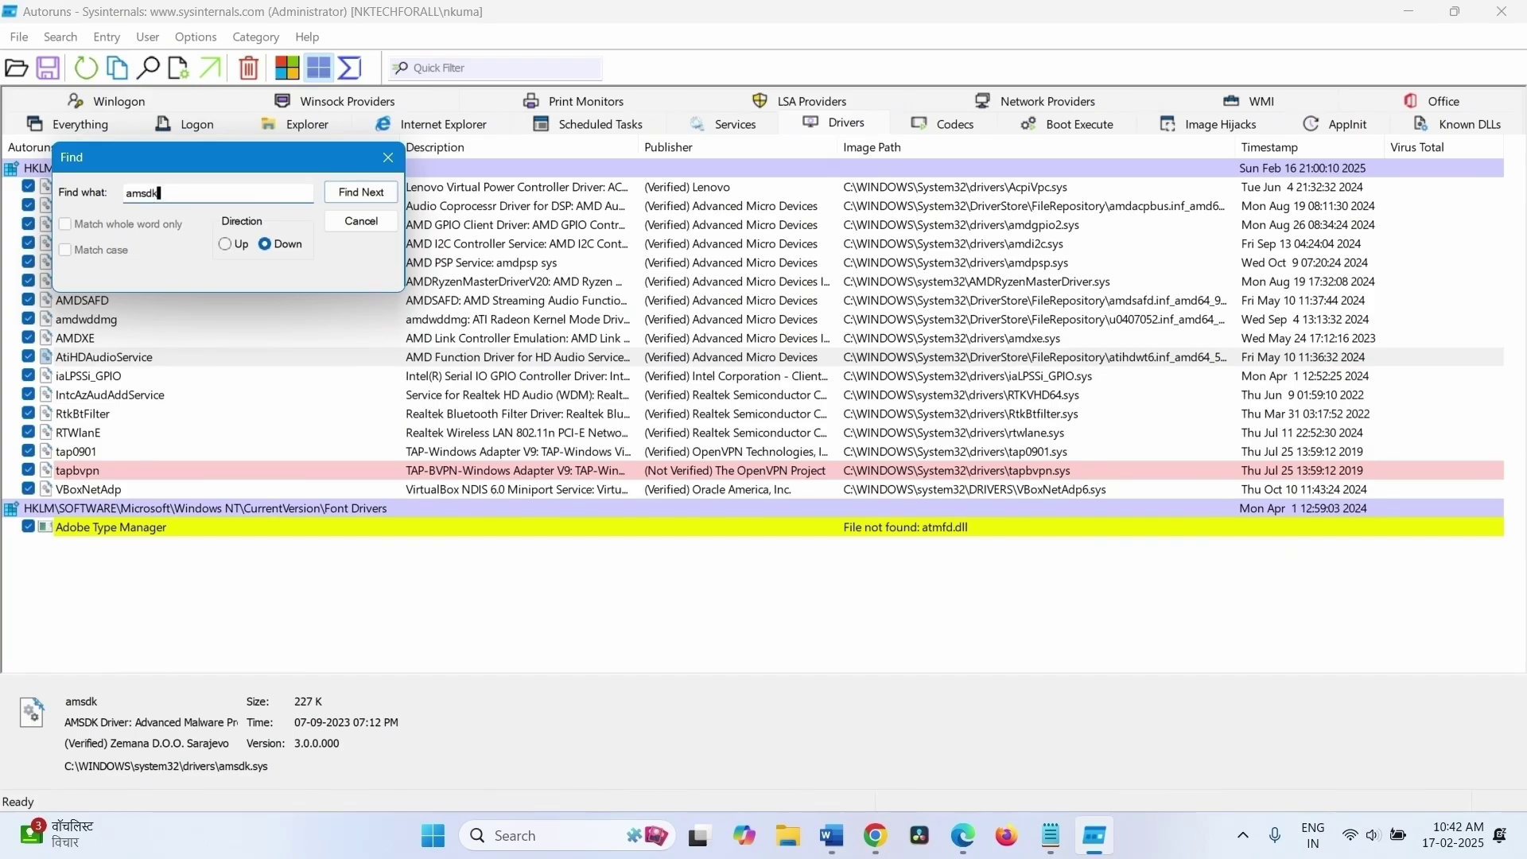
{"action": "type", "text": "sys"}
{"action": "left_click", "coordinate": [361, 193]}
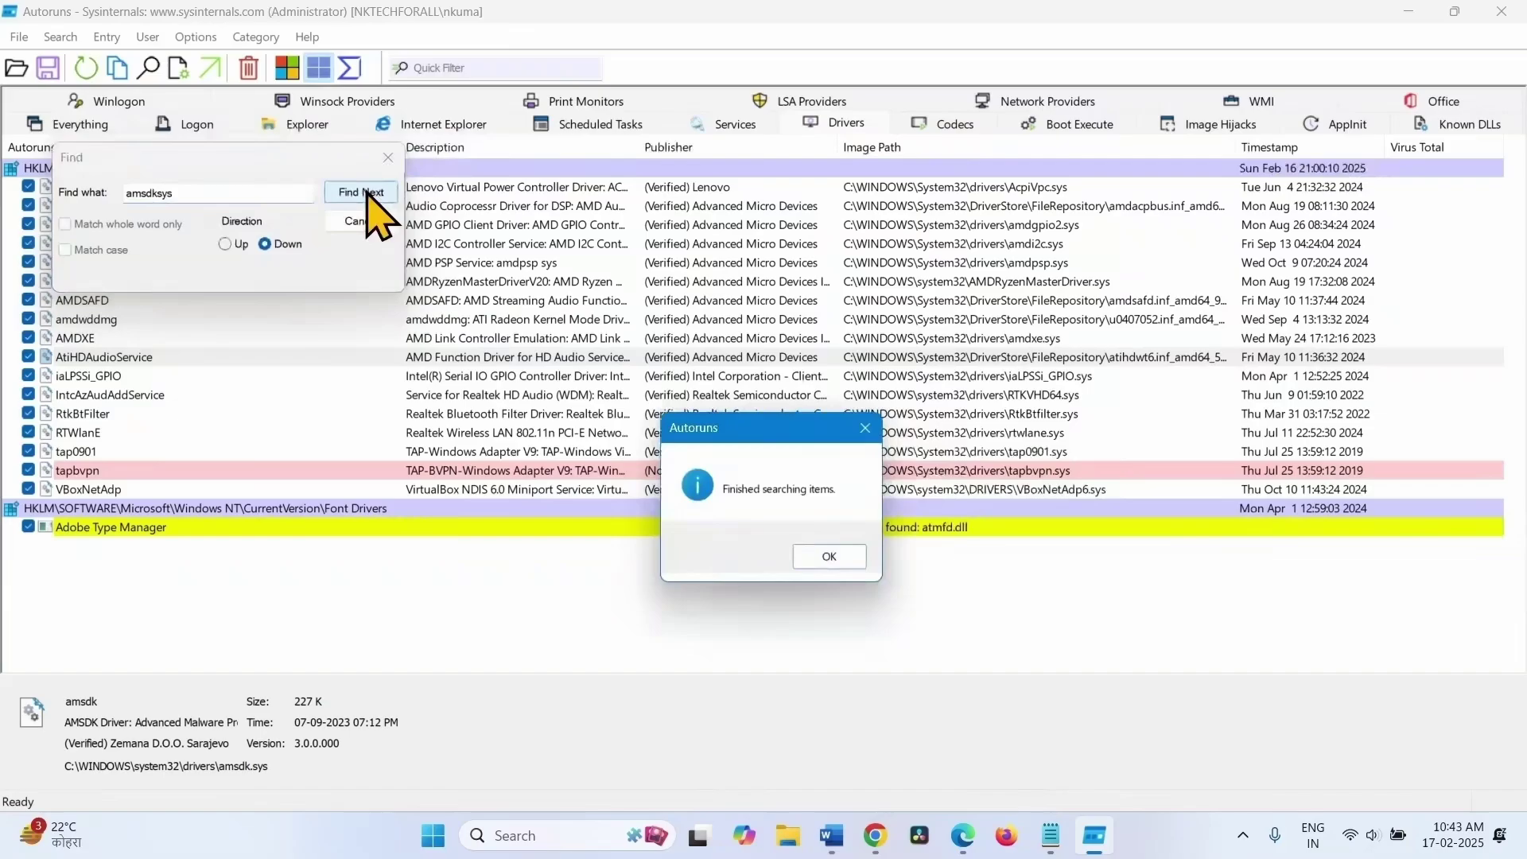
{"action": "left_click", "coordinate": [825, 561]}
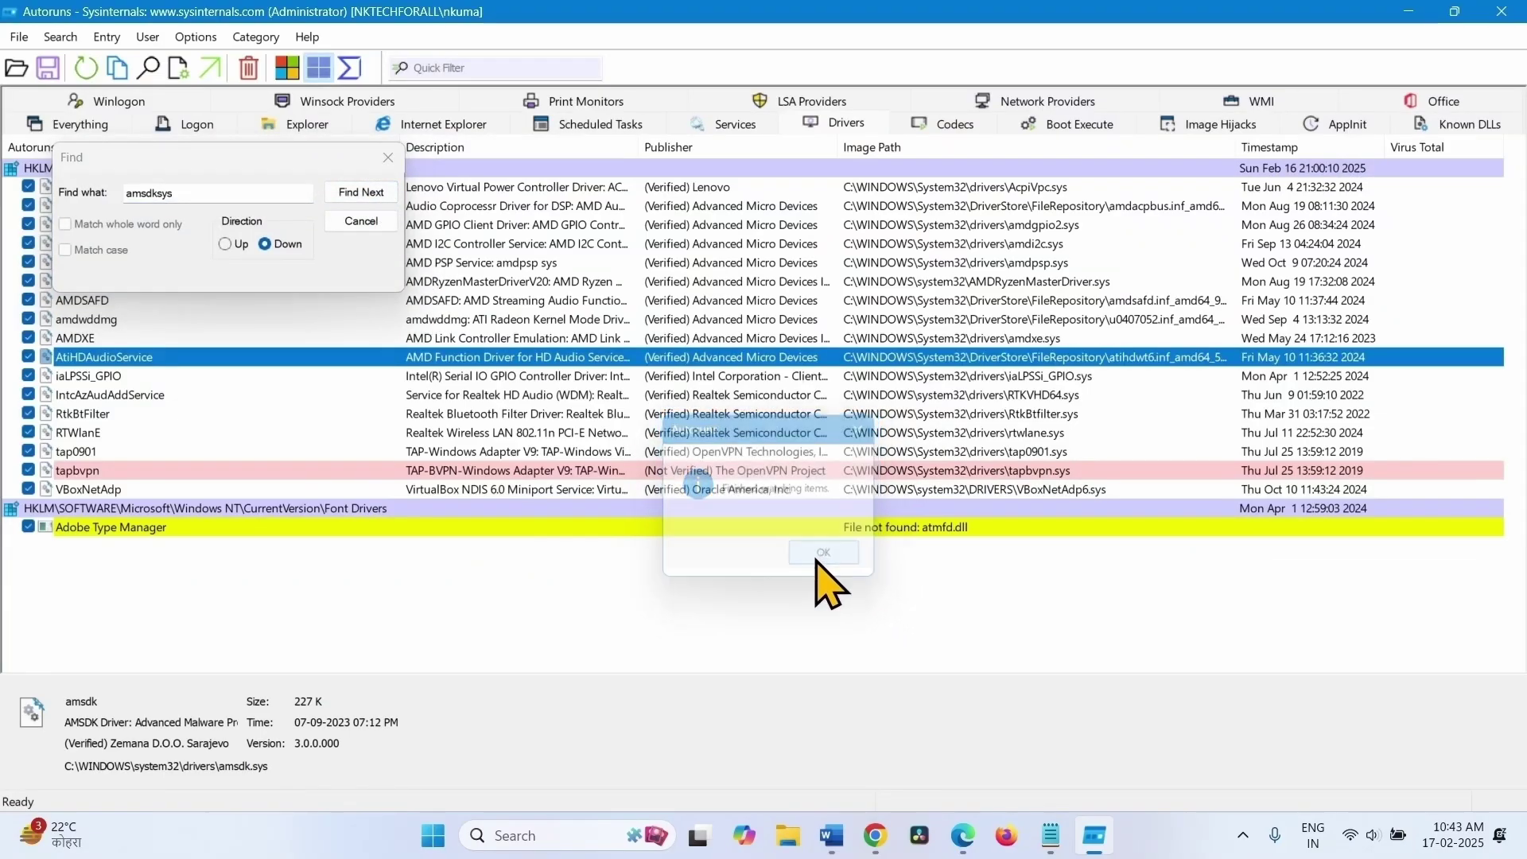
{"action": "left_click", "coordinate": [387, 156]}
{"action": "key", "text": "alt+F4"}
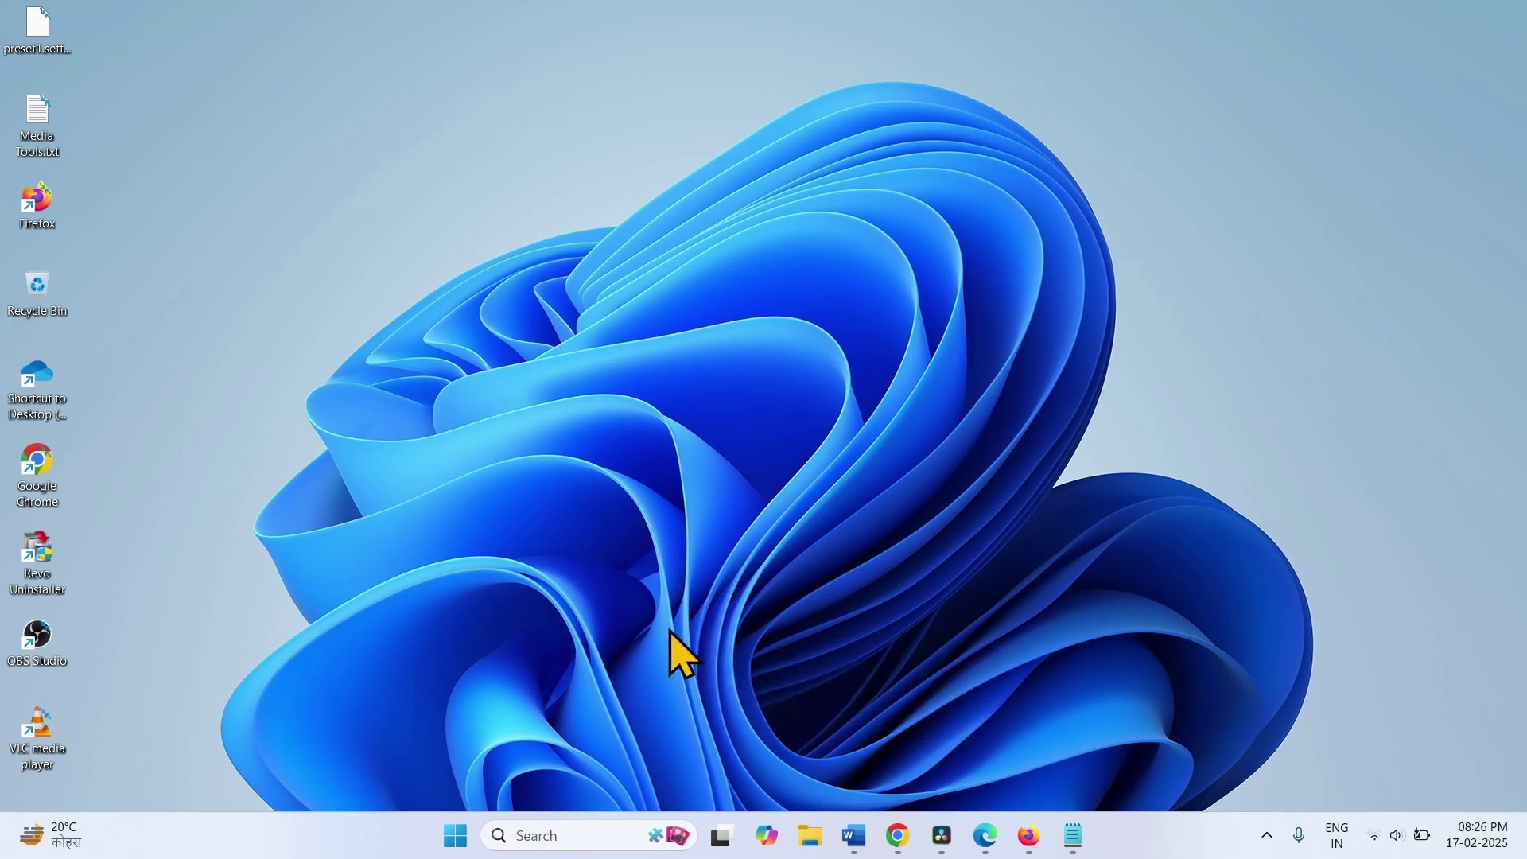
Go through Settings > Privacy & security to Windows Security's Device security page.
{"action": "left_click", "coordinate": [455, 841]}
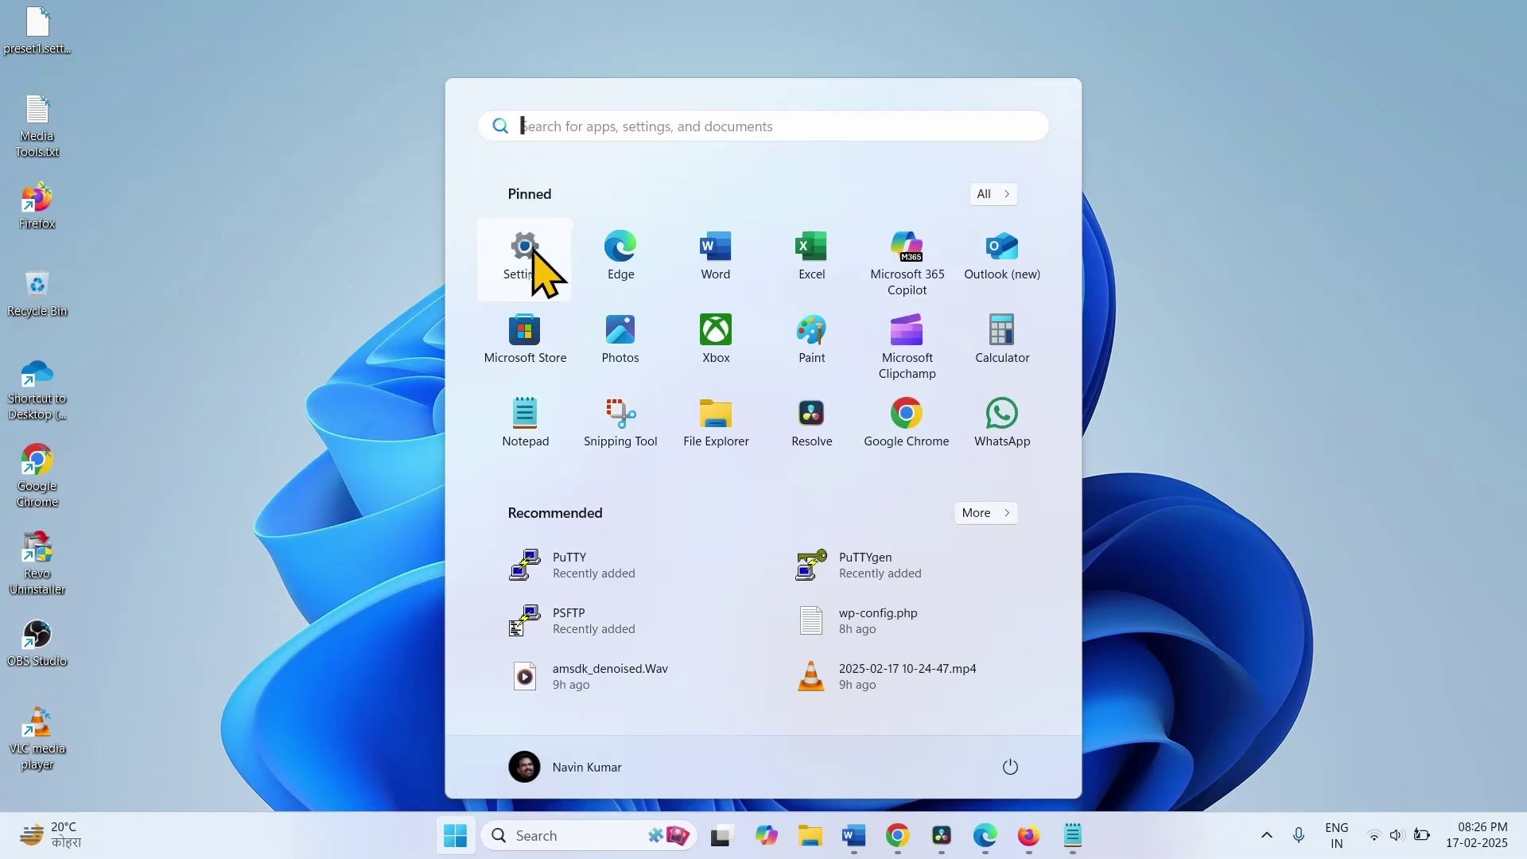
{"action": "left_click", "coordinate": [527, 248]}
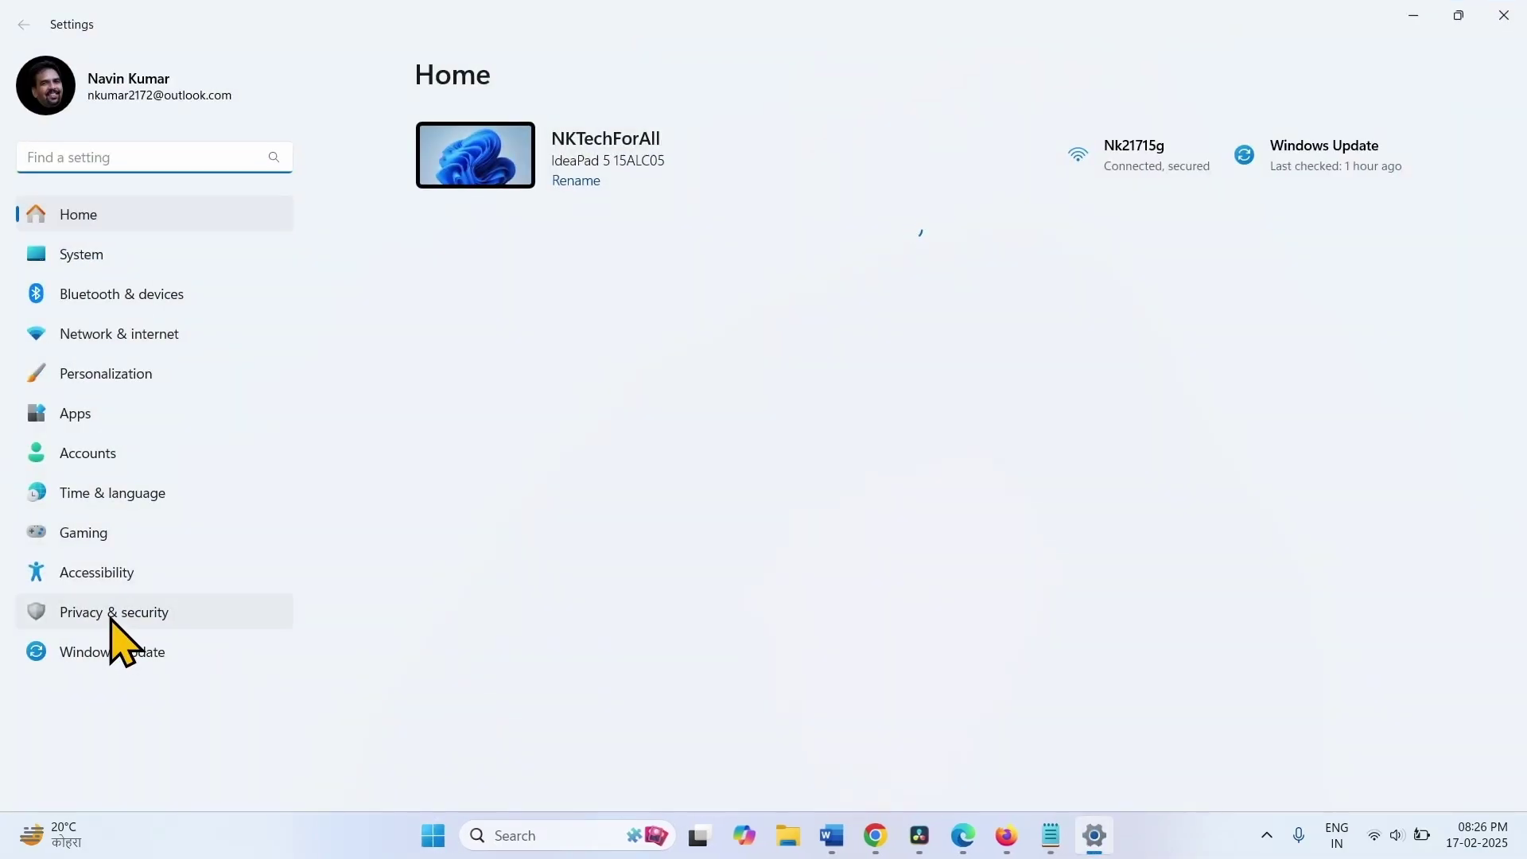
{"action": "left_click", "coordinate": [112, 620]}
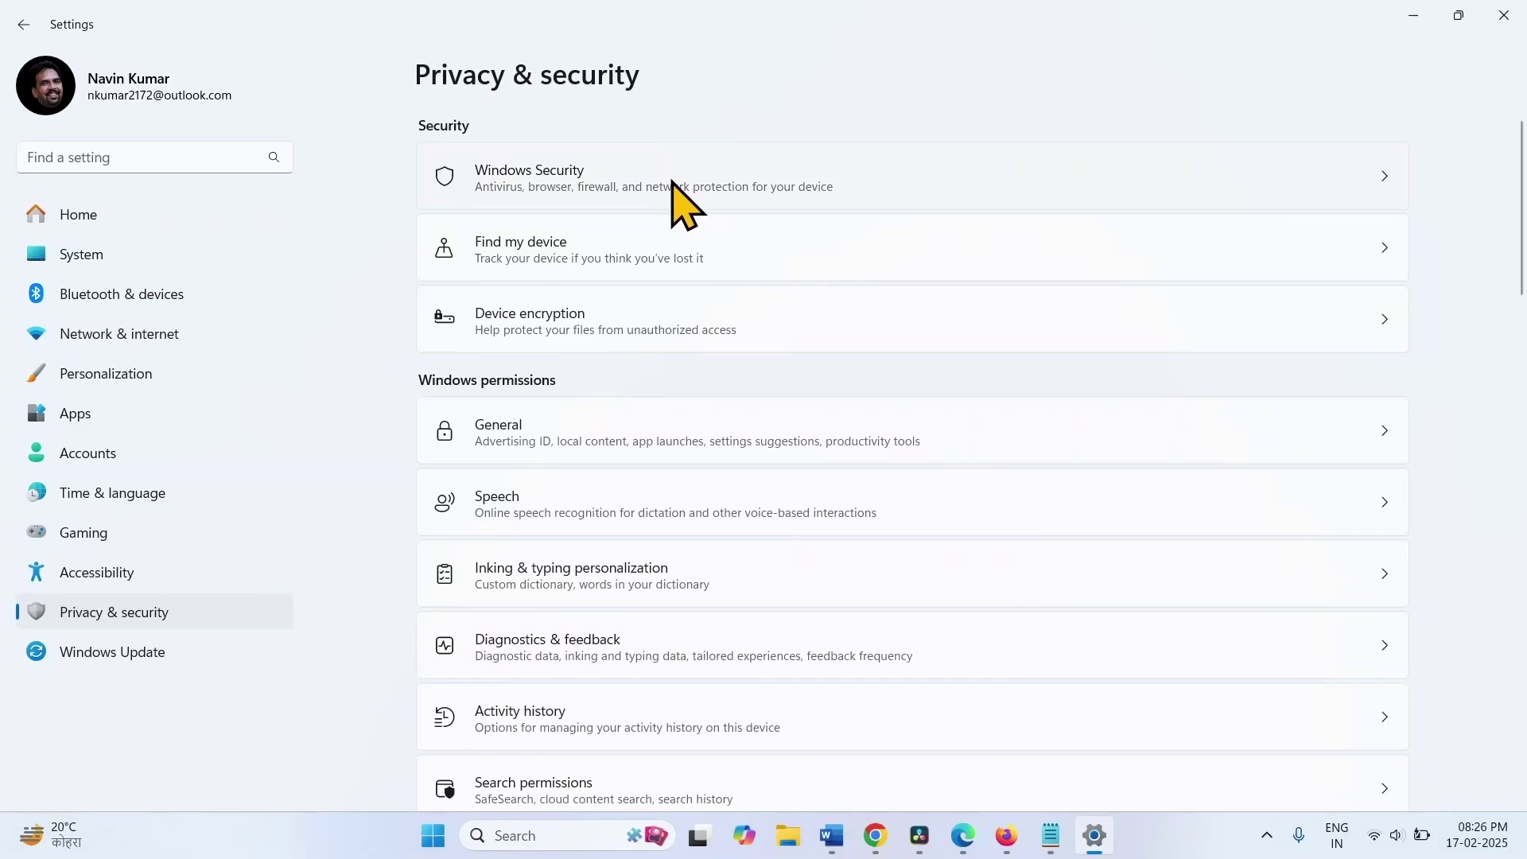
{"action": "left_click", "coordinate": [672, 182]}
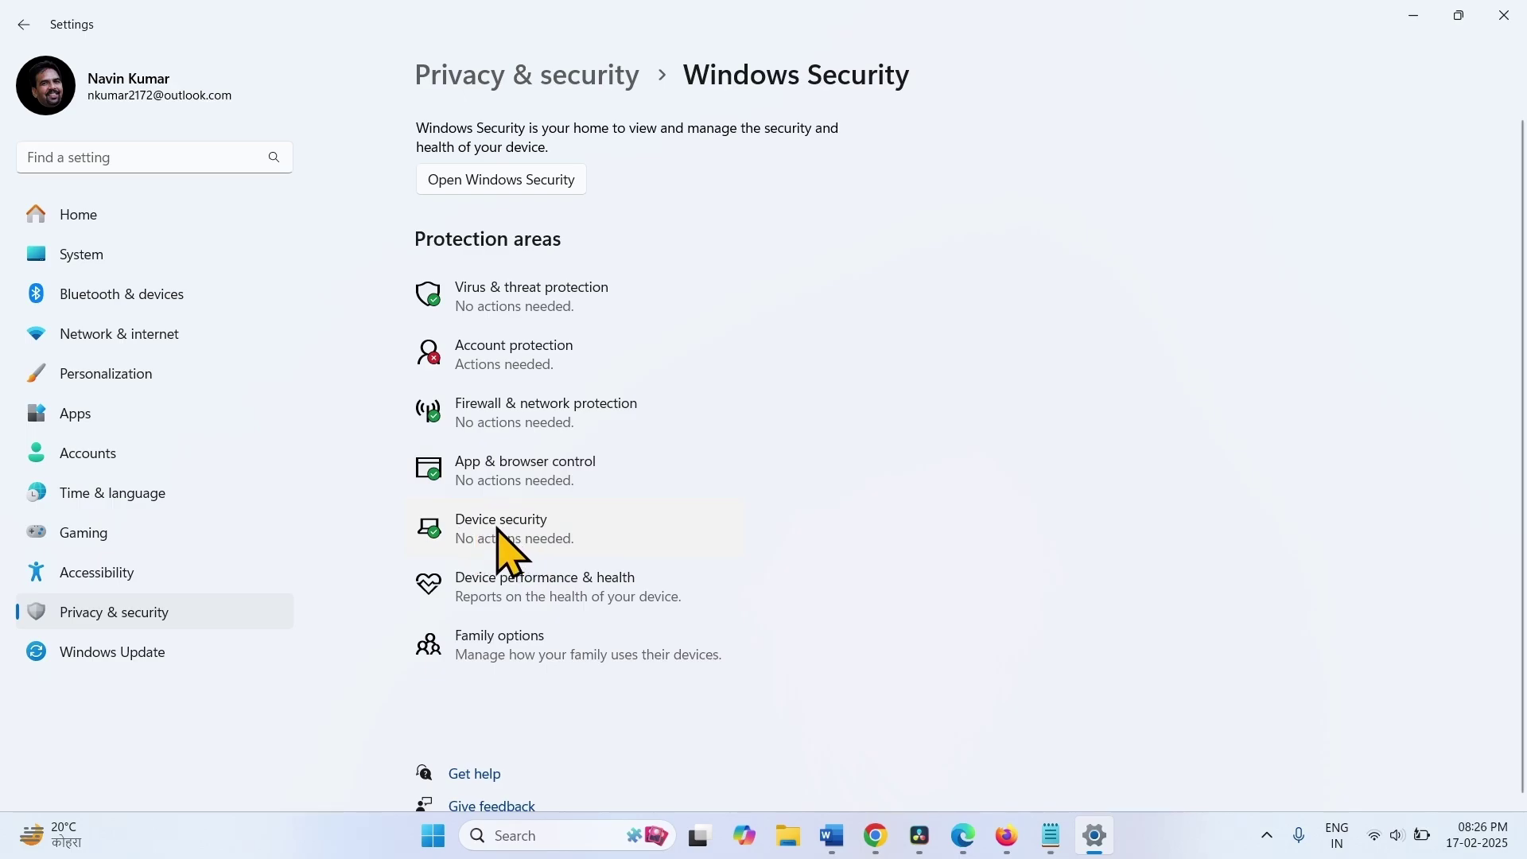
{"action": "left_click", "coordinate": [497, 528]}
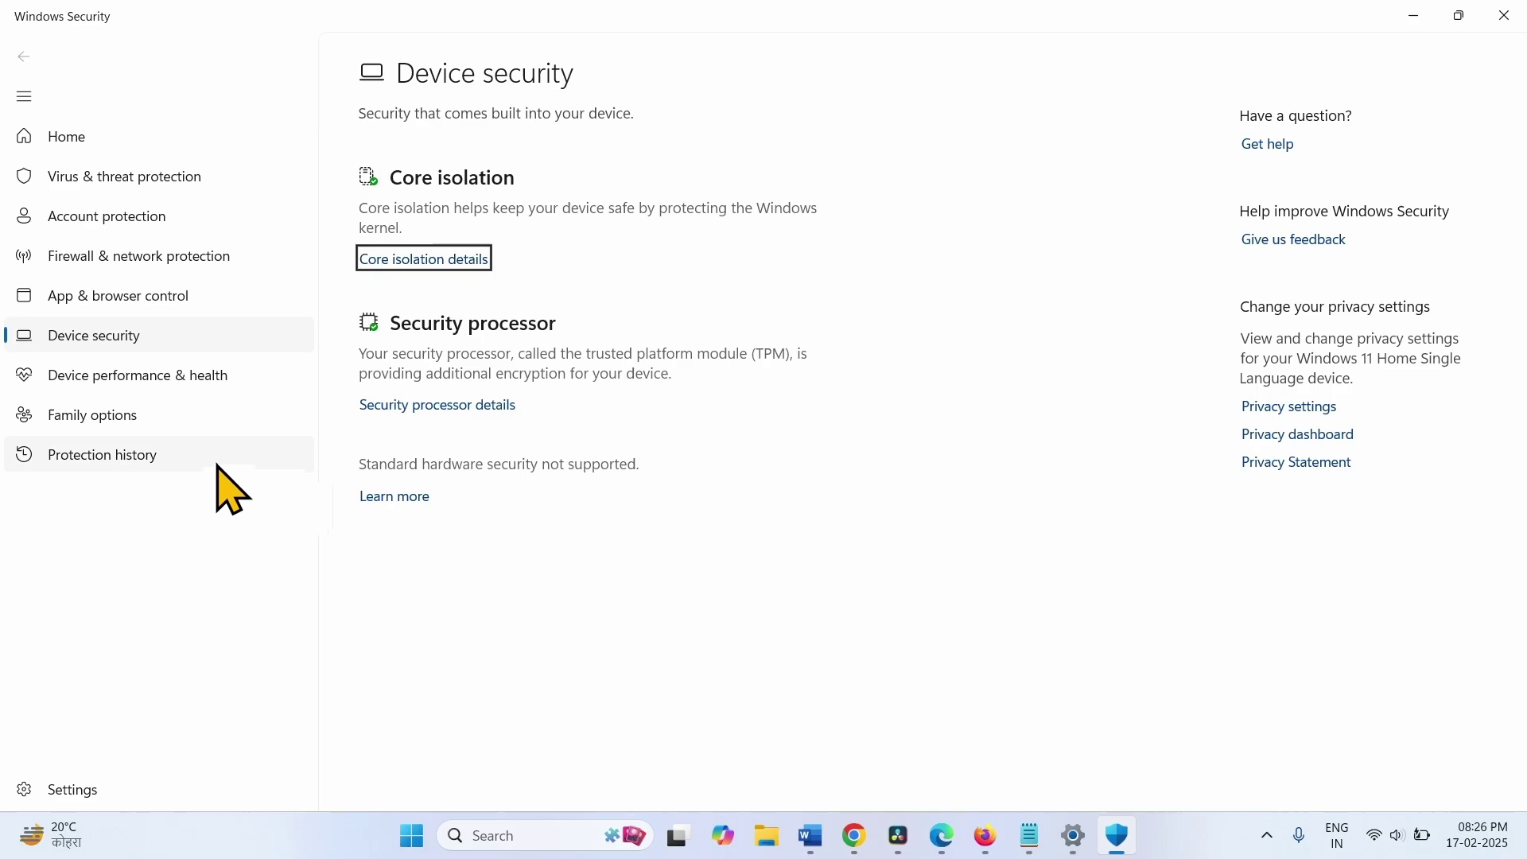
Turn off Memory integrity in Core isolation details and approve the UAC prompt.
{"action": "left_click", "coordinate": [403, 262]}
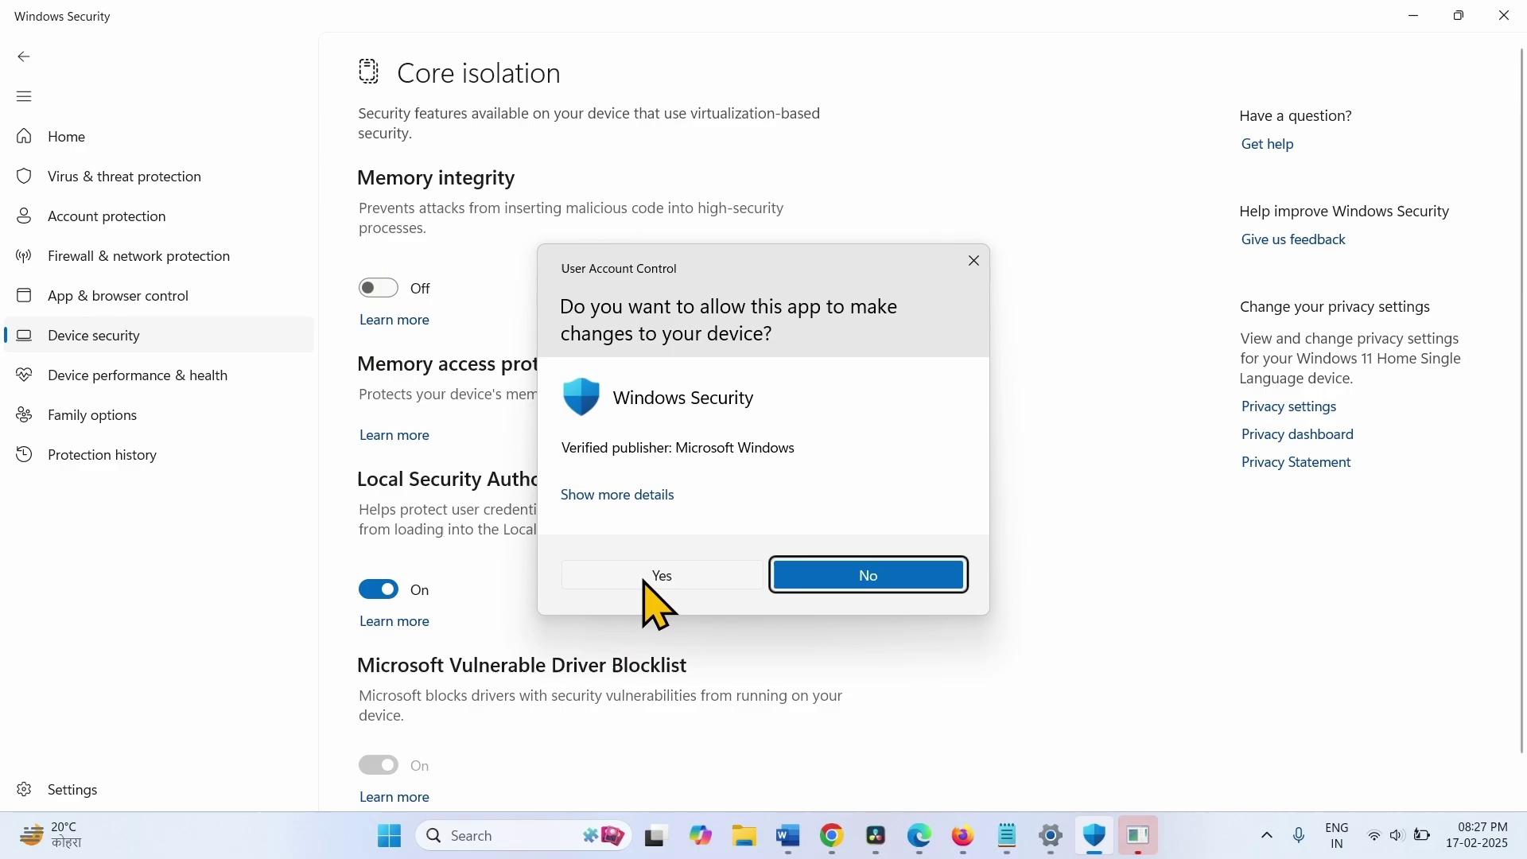
{"action": "left_click", "coordinate": [621, 574]}
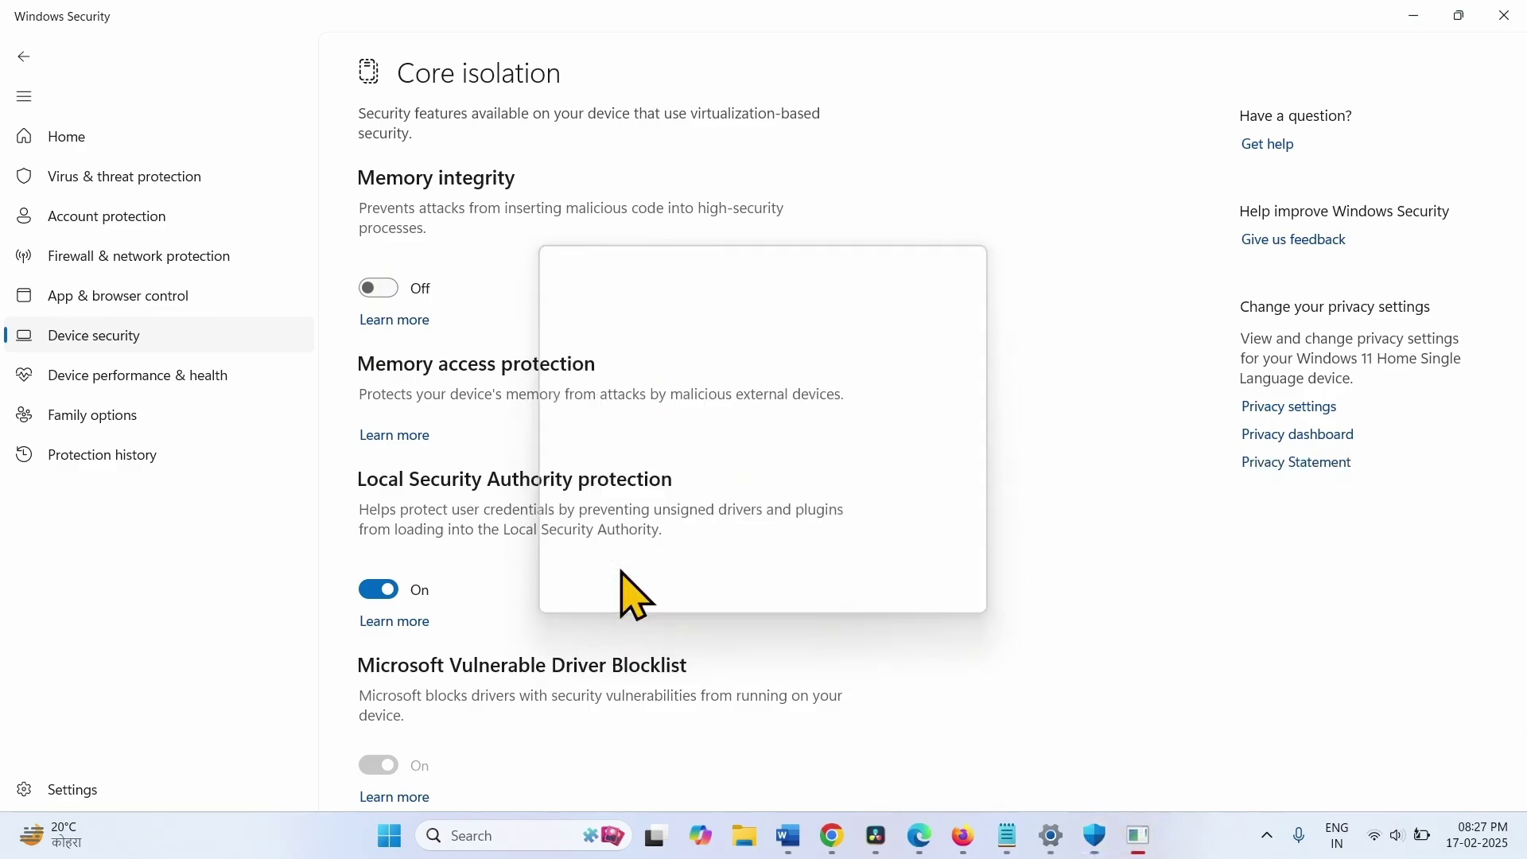